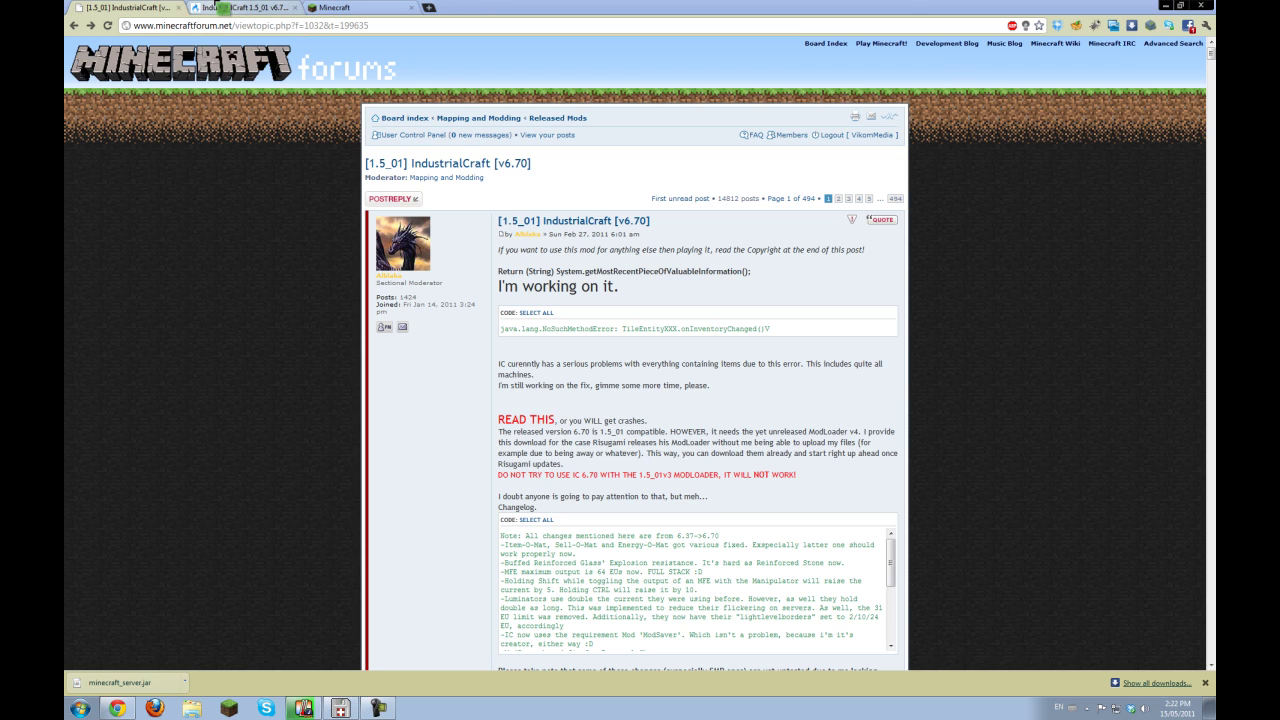
Review the IndustrialCraft v6.70 forum thread's mod requirements and the MediaFire download page for the all-in-one zip
{"action": "left_click", "coordinate": [219, 8]}
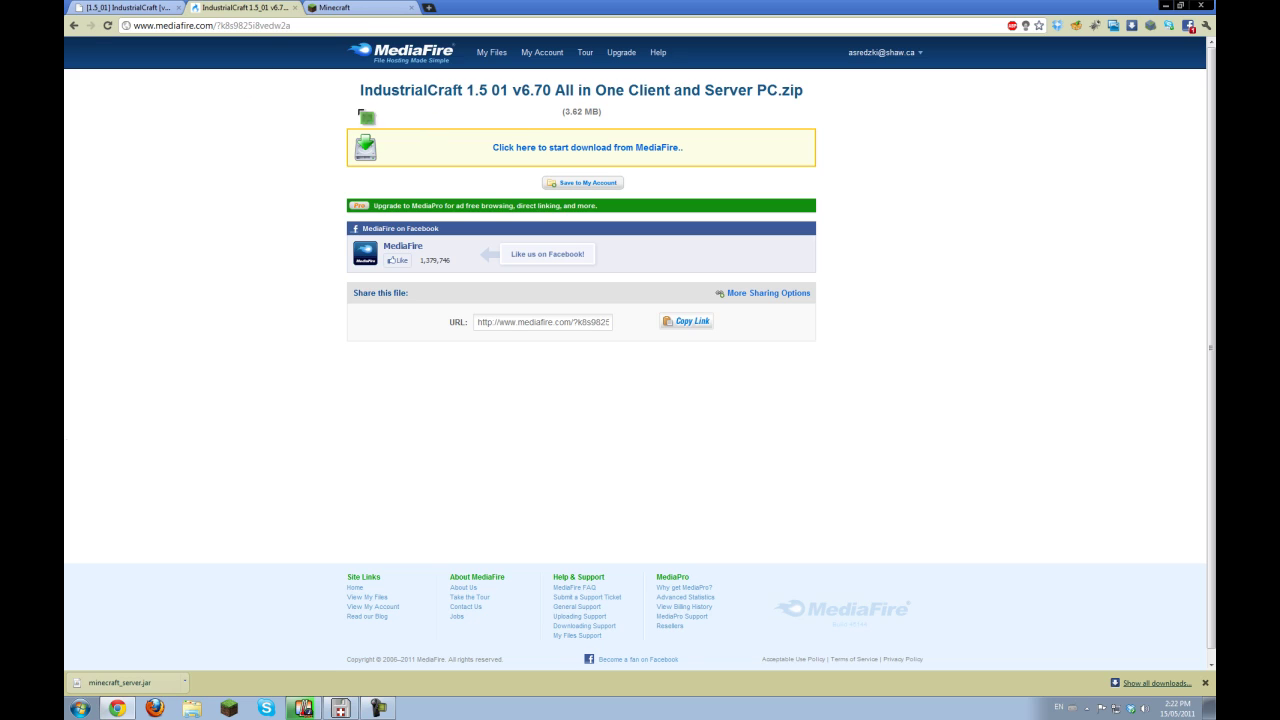
{"action": "left_click", "coordinate": [94, 8]}
{"action": "scroll", "coordinate": [284, 574], "scroll_direction": "down", "scroll_amount": 10}
{"action": "scroll", "coordinate": [284, 574], "scroll_direction": "down", "scroll_amount": 15}
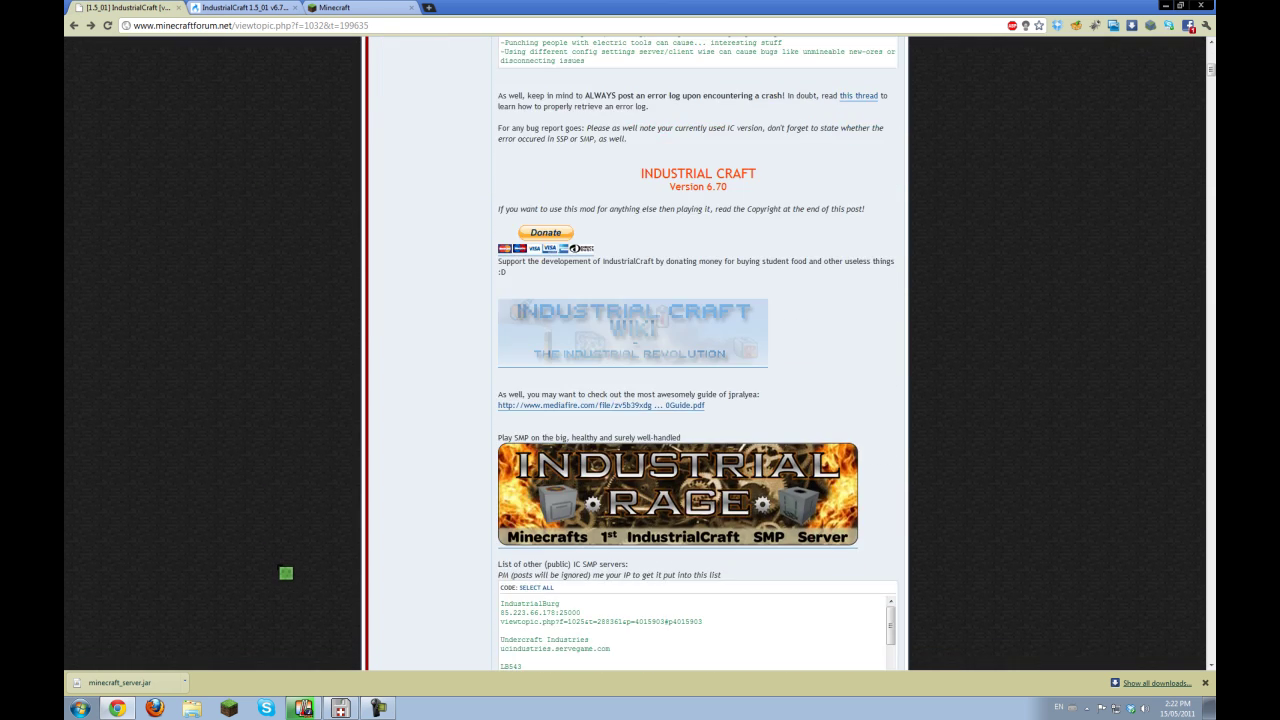
{"action": "scroll", "coordinate": [290, 571], "scroll_direction": "up", "scroll_amount": 5}
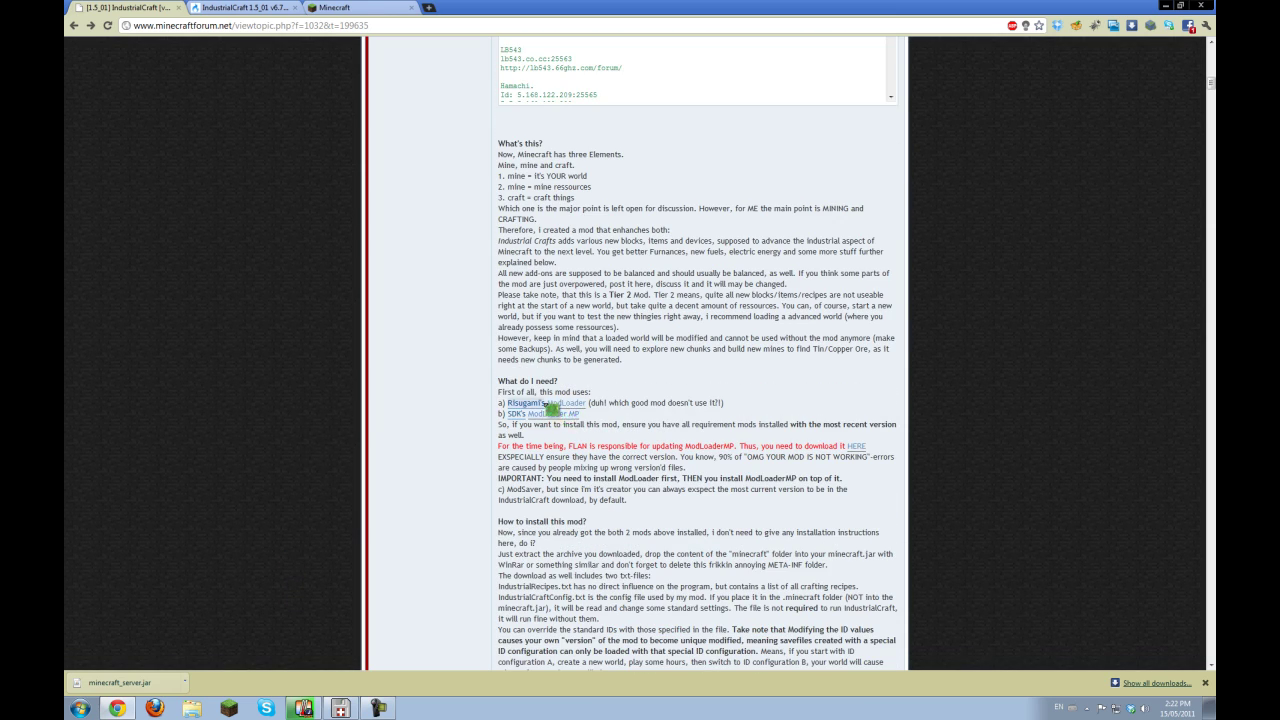
{"action": "left_click", "coordinate": [194, 8]}
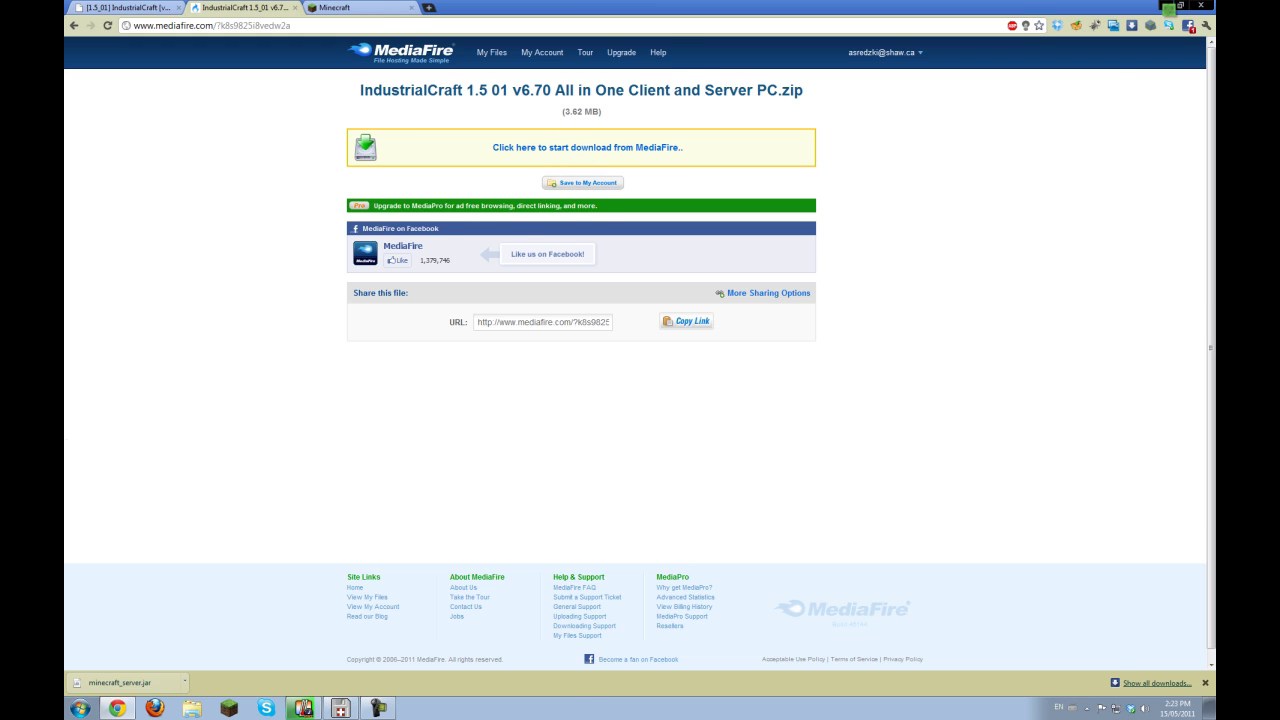
Switch from the browser to the desktop and open the extracted IndustrialCraft 1.5_01 v6.70 All in One Client and Server PC folder
{"action": "left_click", "coordinate": [1168, 8]}
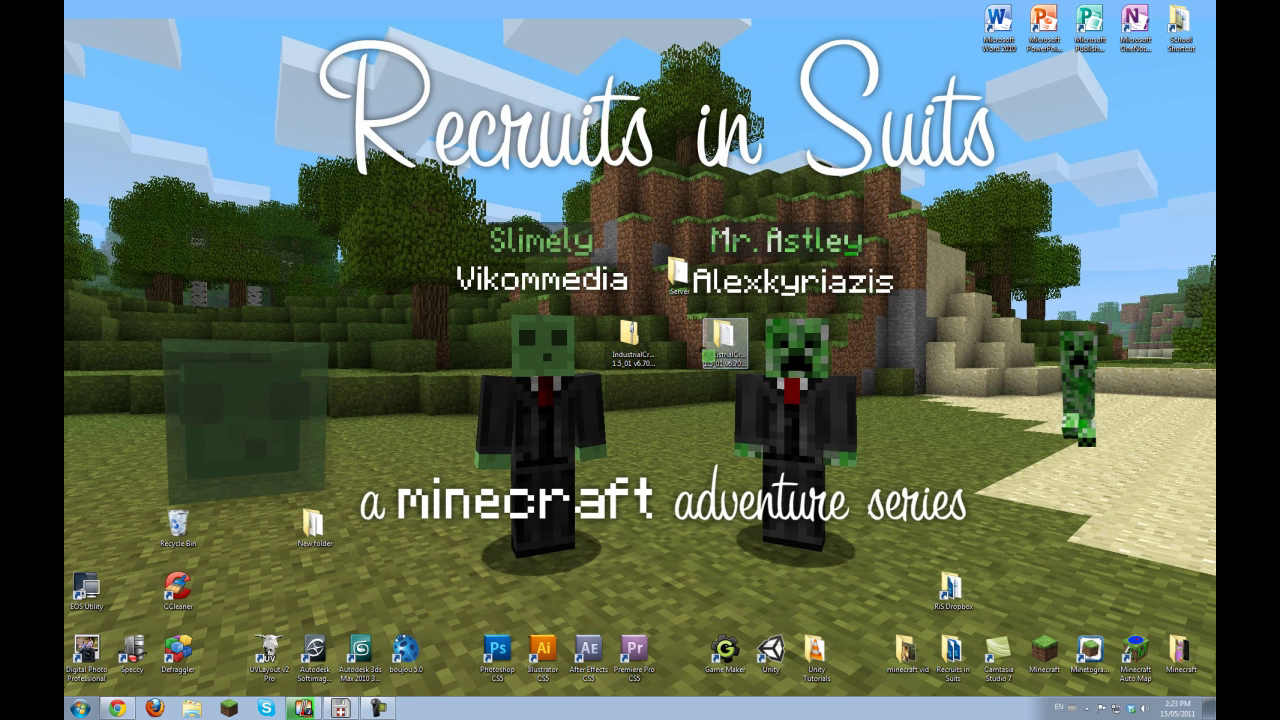
{"action": "left_click", "coordinate": [631, 365]}
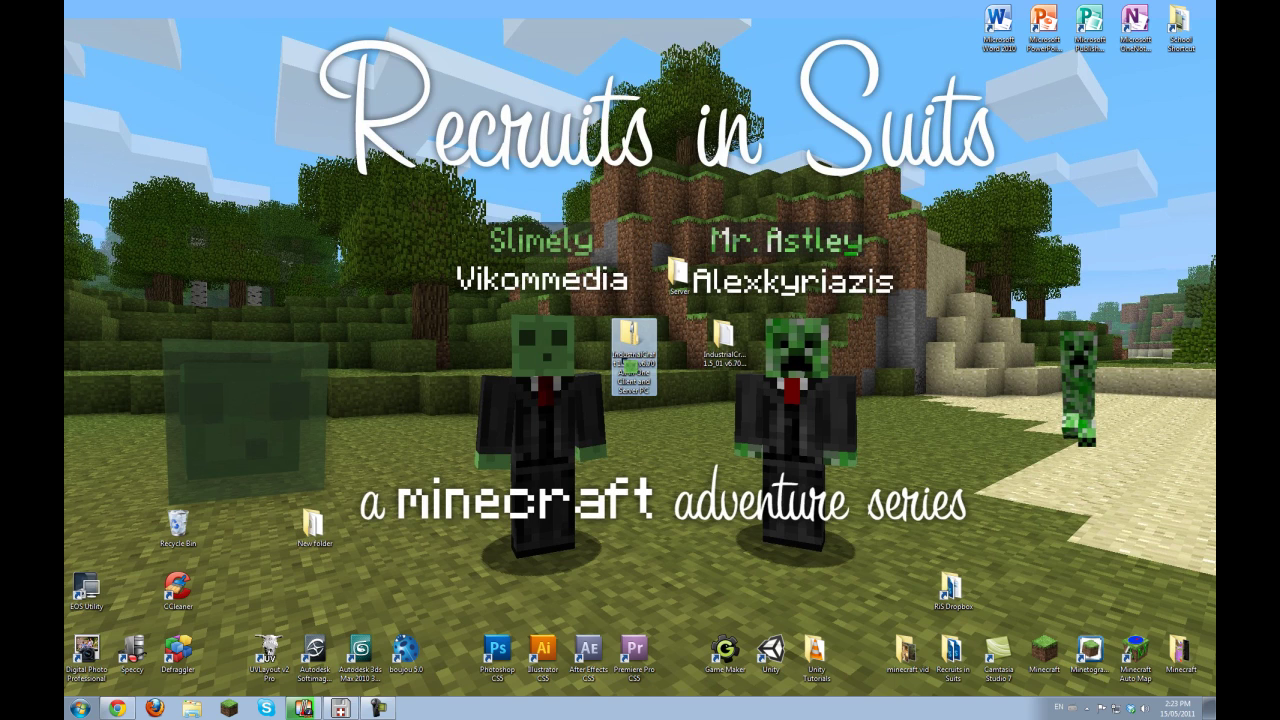
{"action": "left_click", "coordinate": [720, 343]}
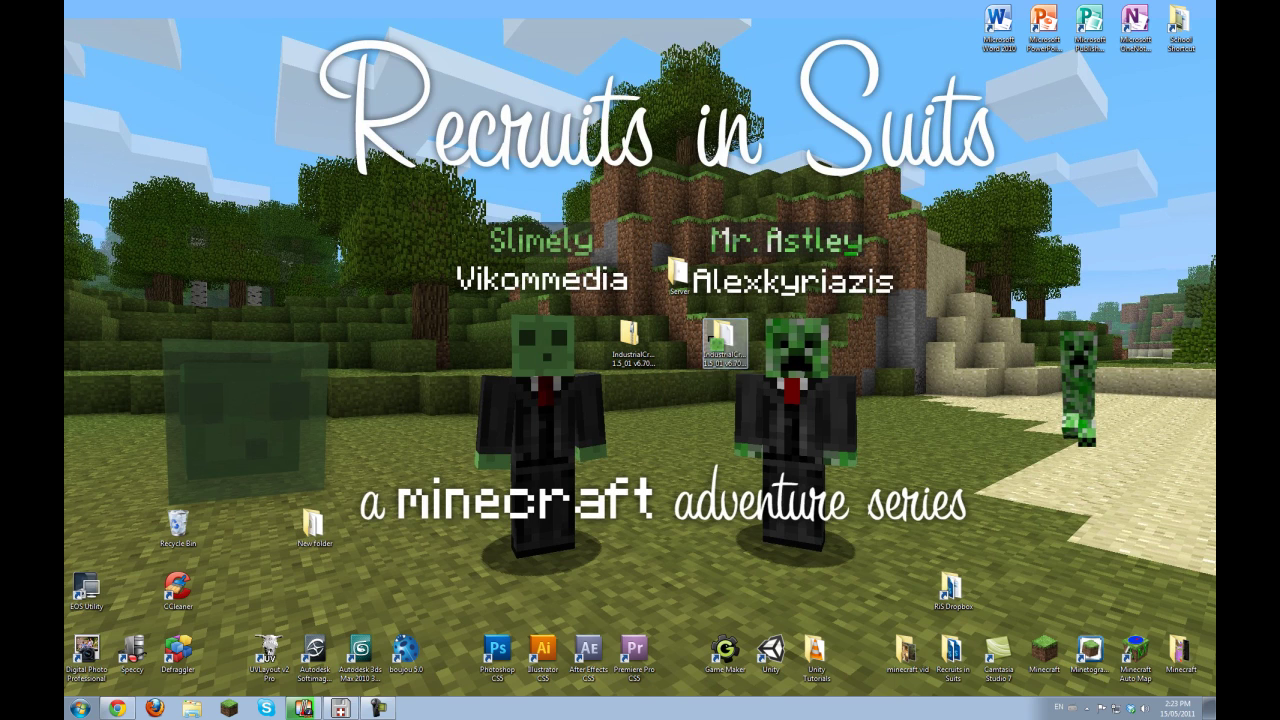
{"action": "double_click", "coordinate": [720, 343]}
{"action": "left_click_drag", "start_coordinate": [488, 120], "coordinate": [507, 120]}
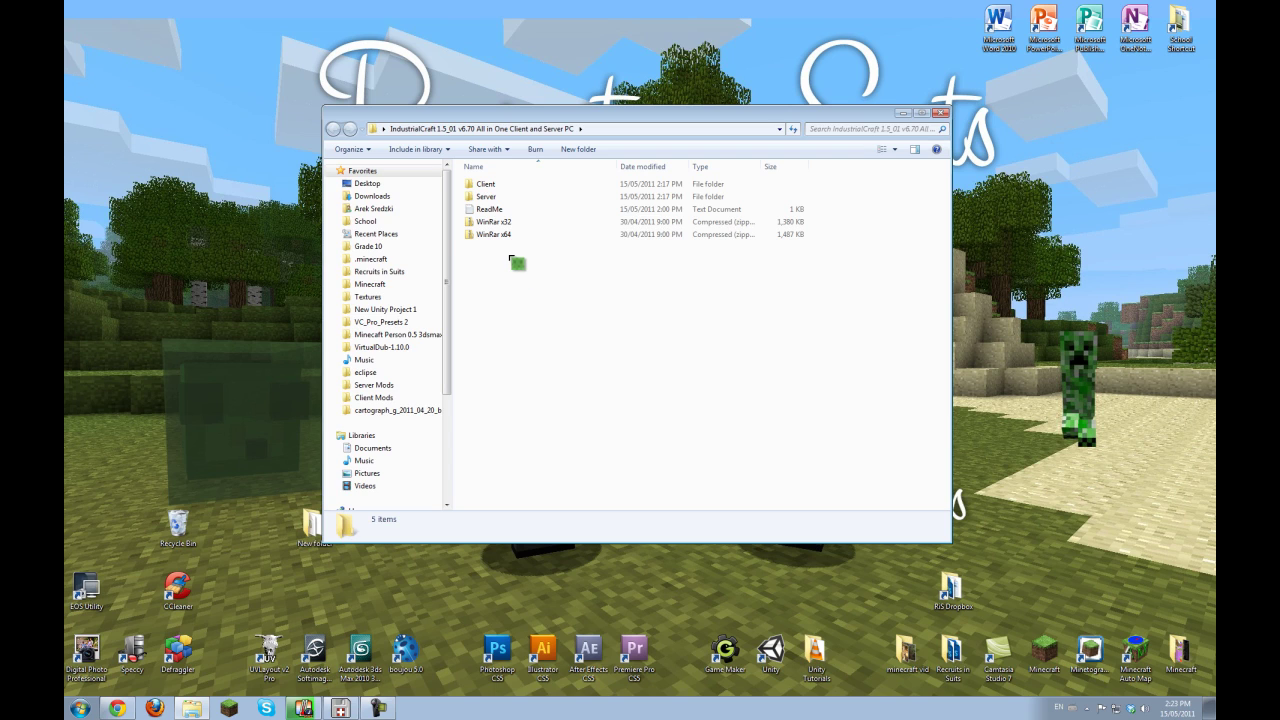
{"action": "left_click_drag", "start_coordinate": [516, 272], "coordinate": [509, 222]}
{"action": "left_click", "coordinate": [510, 280]}
{"action": "left_click_drag", "start_coordinate": [510, 249], "coordinate": [140, 643]}
{"action": "key", "text": "super"}
{"action": "left_click_drag", "start_coordinate": [88, 708], "coordinate": [567, 313]}
{"action": "right_click", "coordinate": [250, 506]}
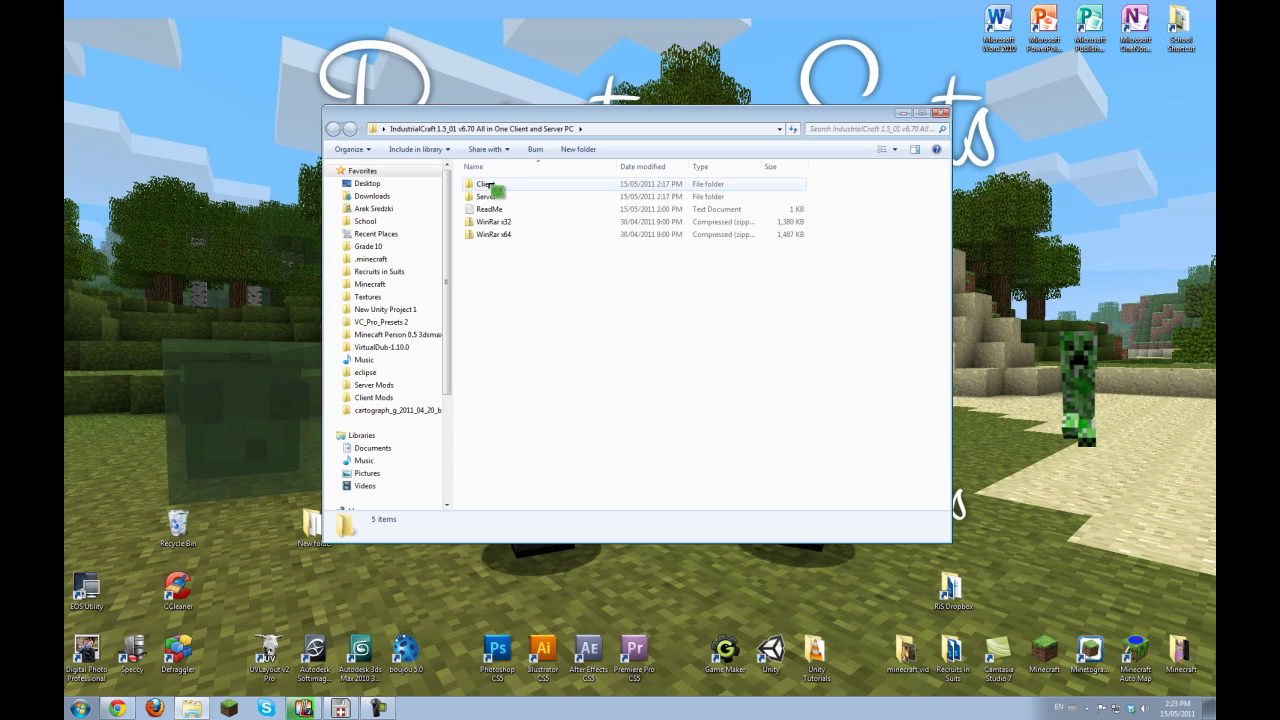
Open the Client folder of the mod package and point out its Readme file
{"action": "double_click", "coordinate": [487, 186]}
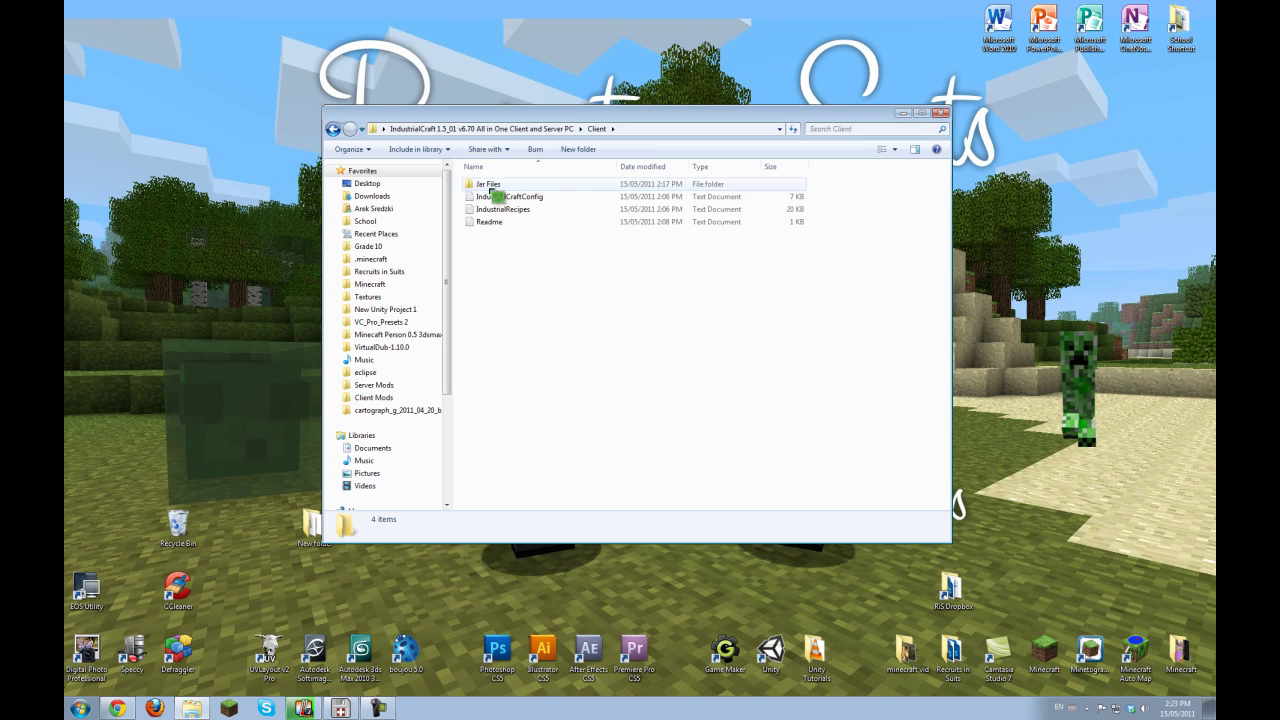
{"action": "left_click", "coordinate": [471, 223]}
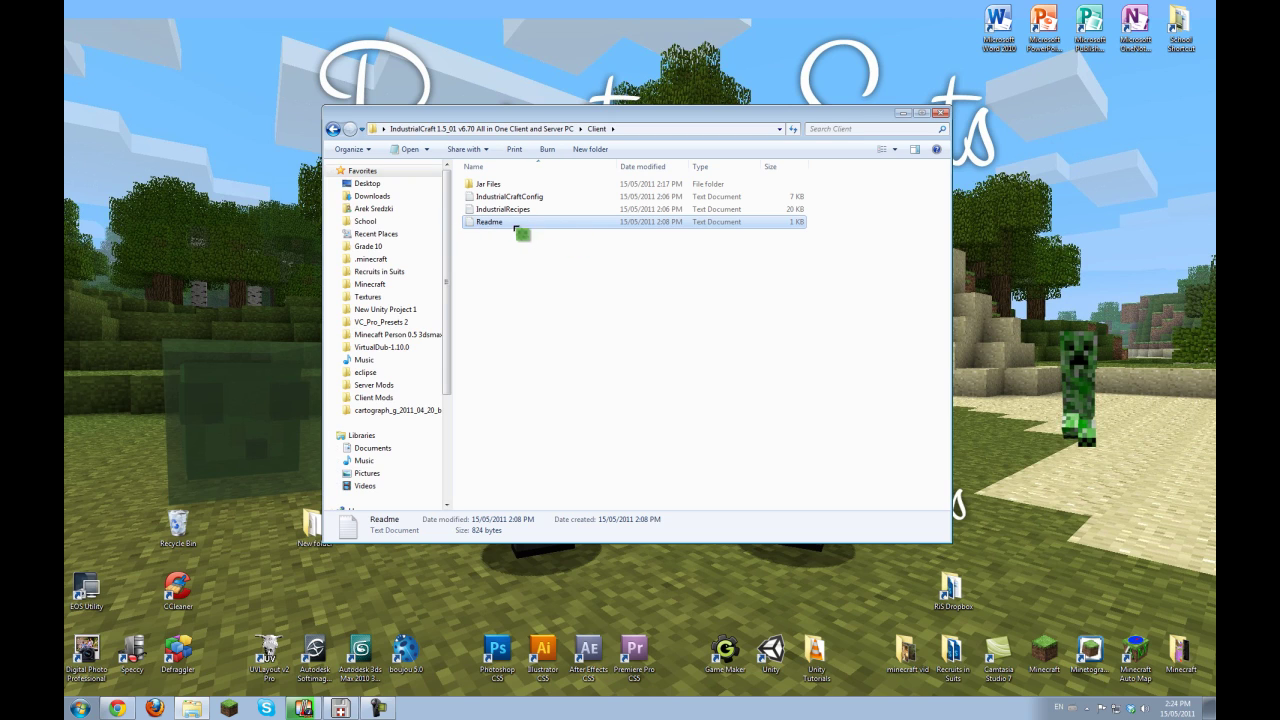
{"action": "left_click", "coordinate": [496, 250]}
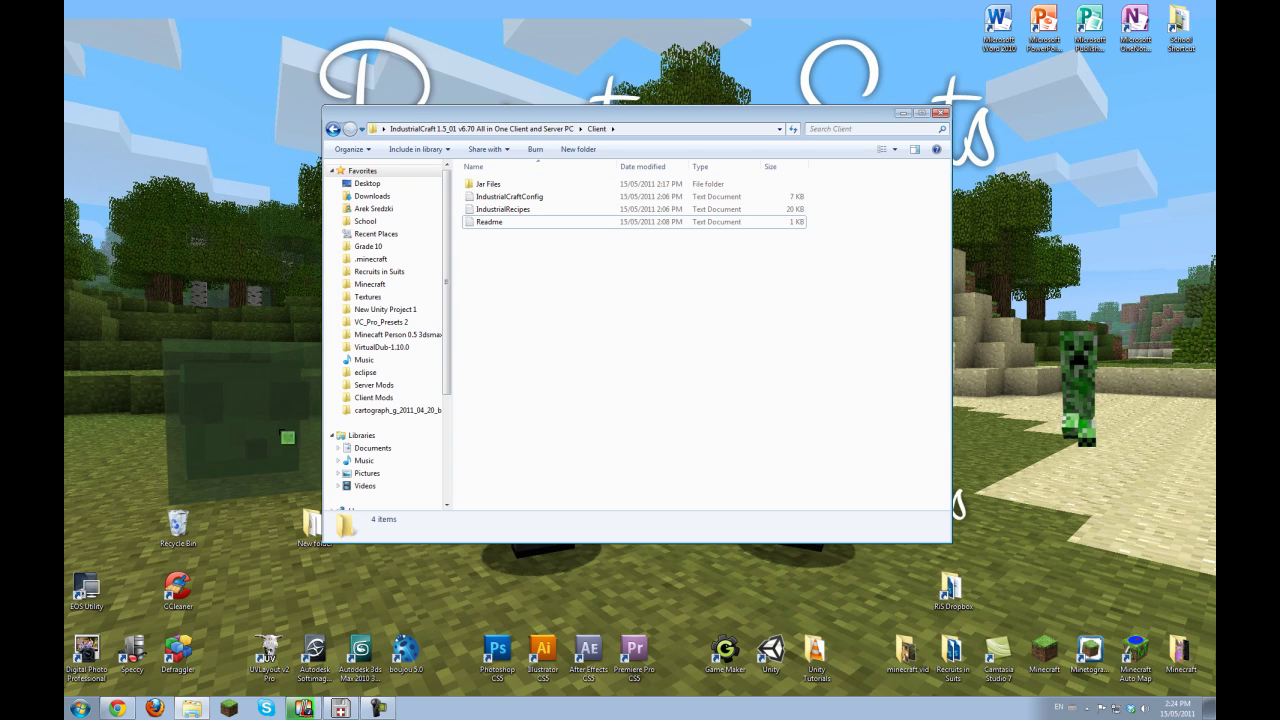
Run Minecraft, go through the launcher options and log in with the saved account, closing the game at its title menu
{"action": "left_click", "coordinate": [229, 708]}
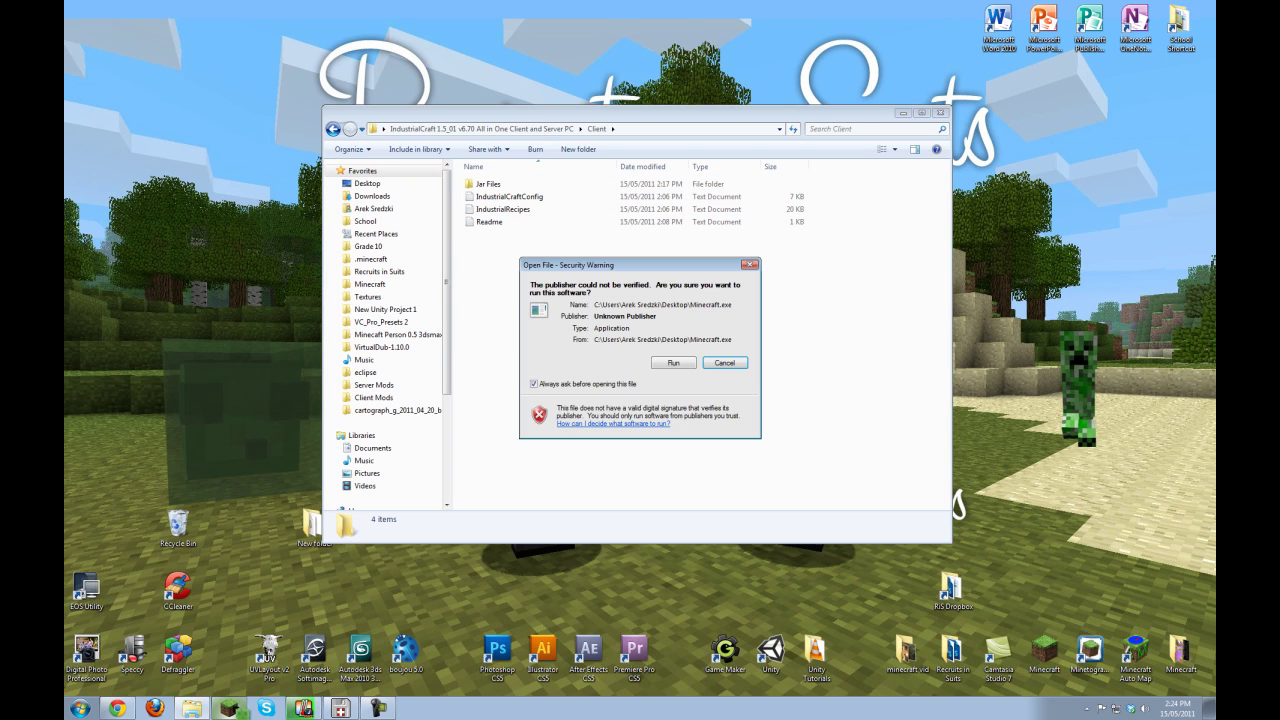
{"action": "left_click", "coordinate": [683, 367]}
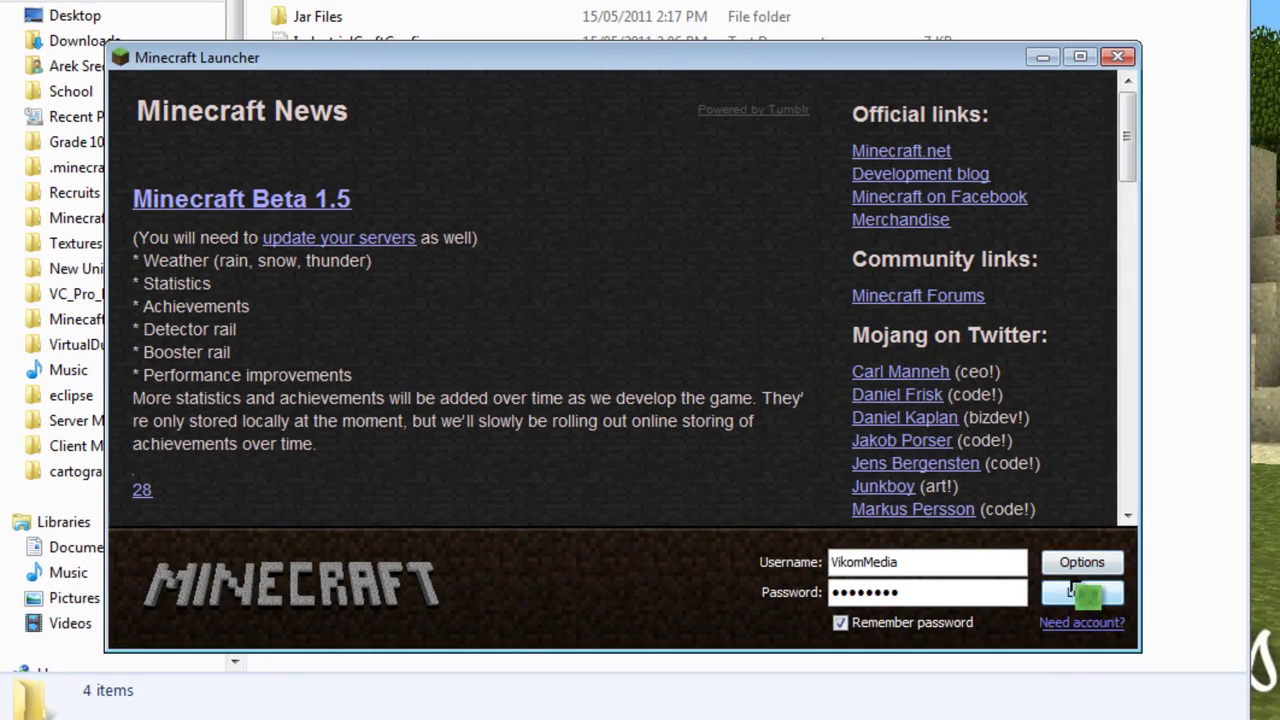
{"action": "left_click", "coordinate": [1081, 564]}
{"action": "left_click", "coordinate": [680, 339]}
{"action": "left_click", "coordinate": [803, 414]}
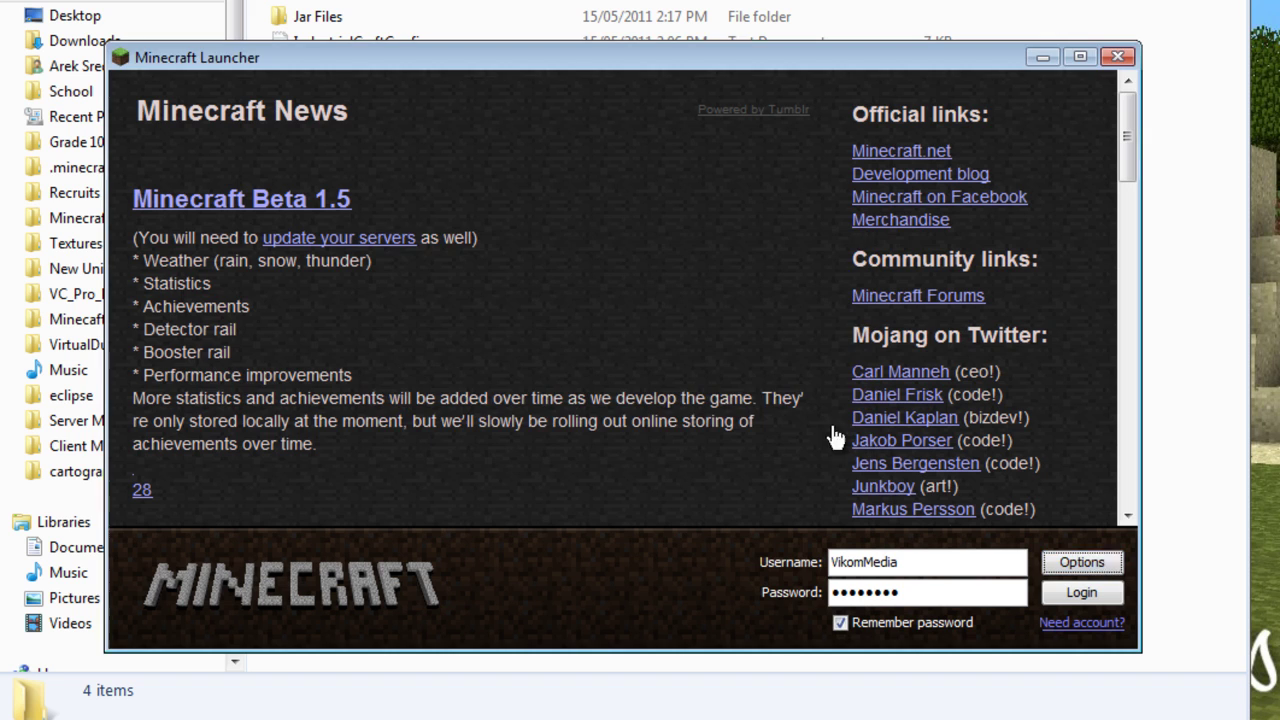
{"action": "left_click", "coordinate": [1082, 594]}
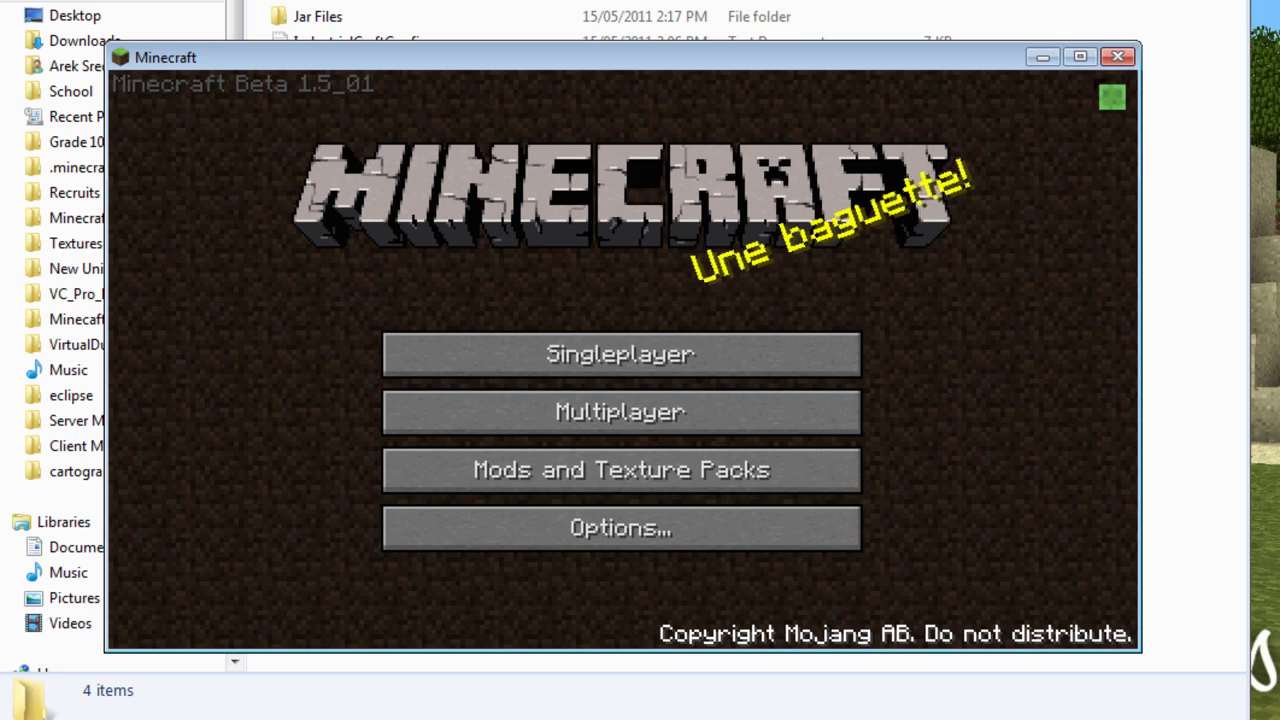
{"action": "left_click", "coordinate": [1117, 57]}
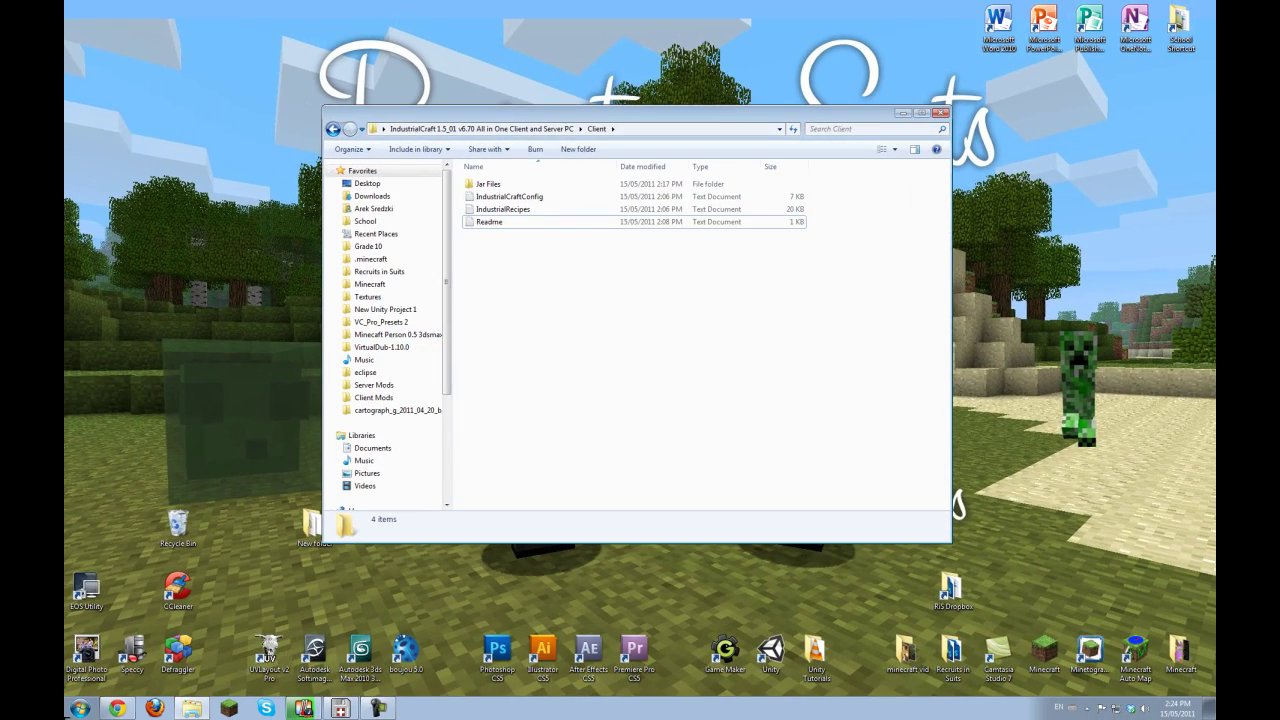
Open the %appdata% location and go into its .minecraft folder
{"action": "left_click", "coordinate": [90, 708]}
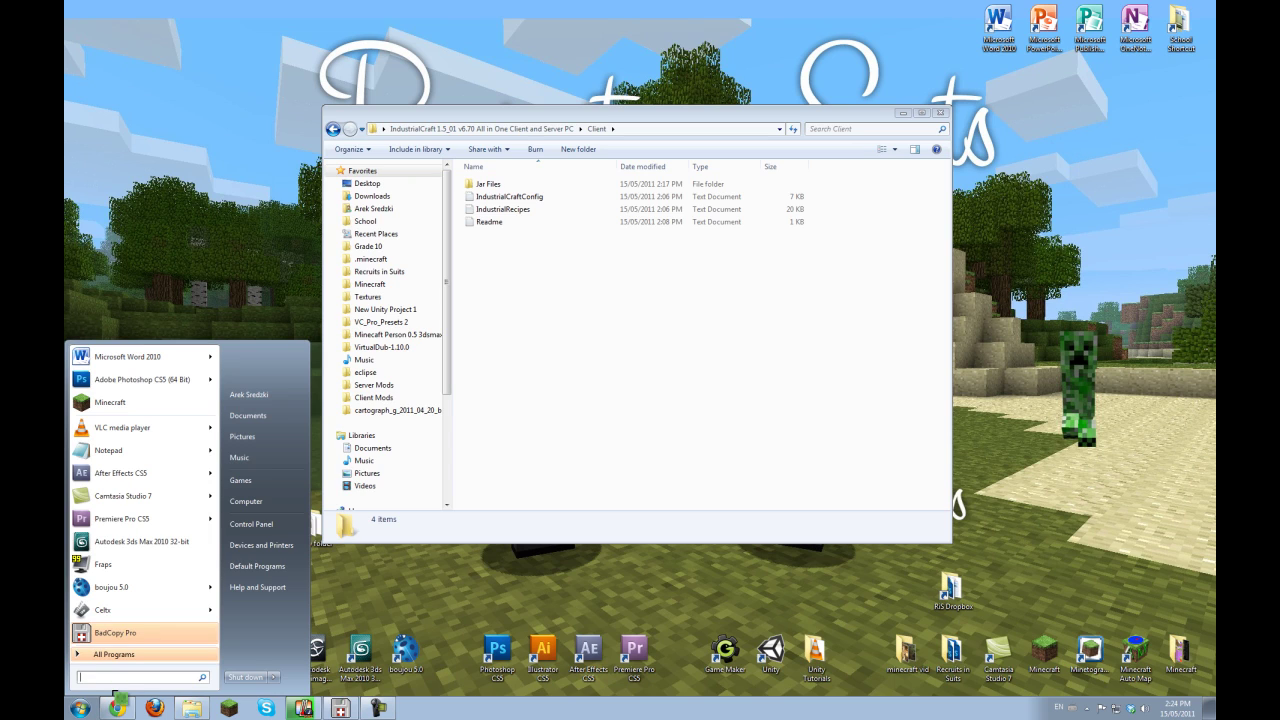
{"action": "type", "text": "%a"}
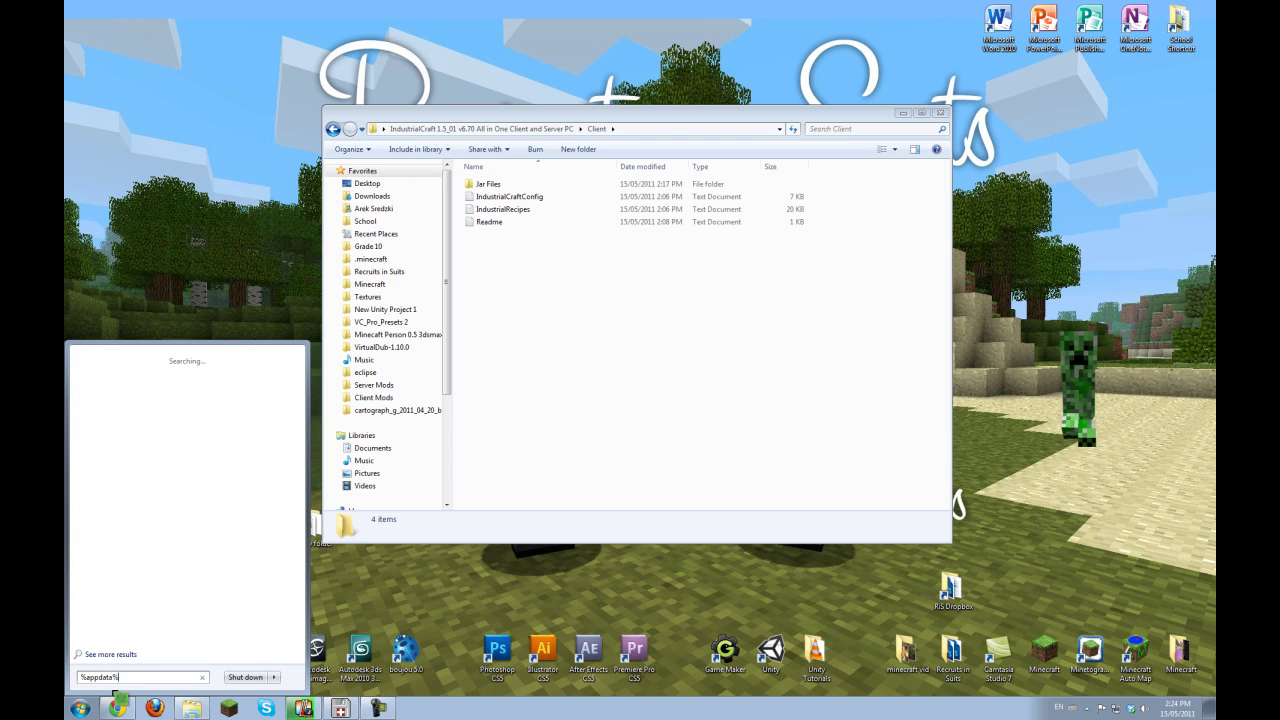
{"action": "type", "text": "ppdata%"}
{"action": "key", "text": "Return"}
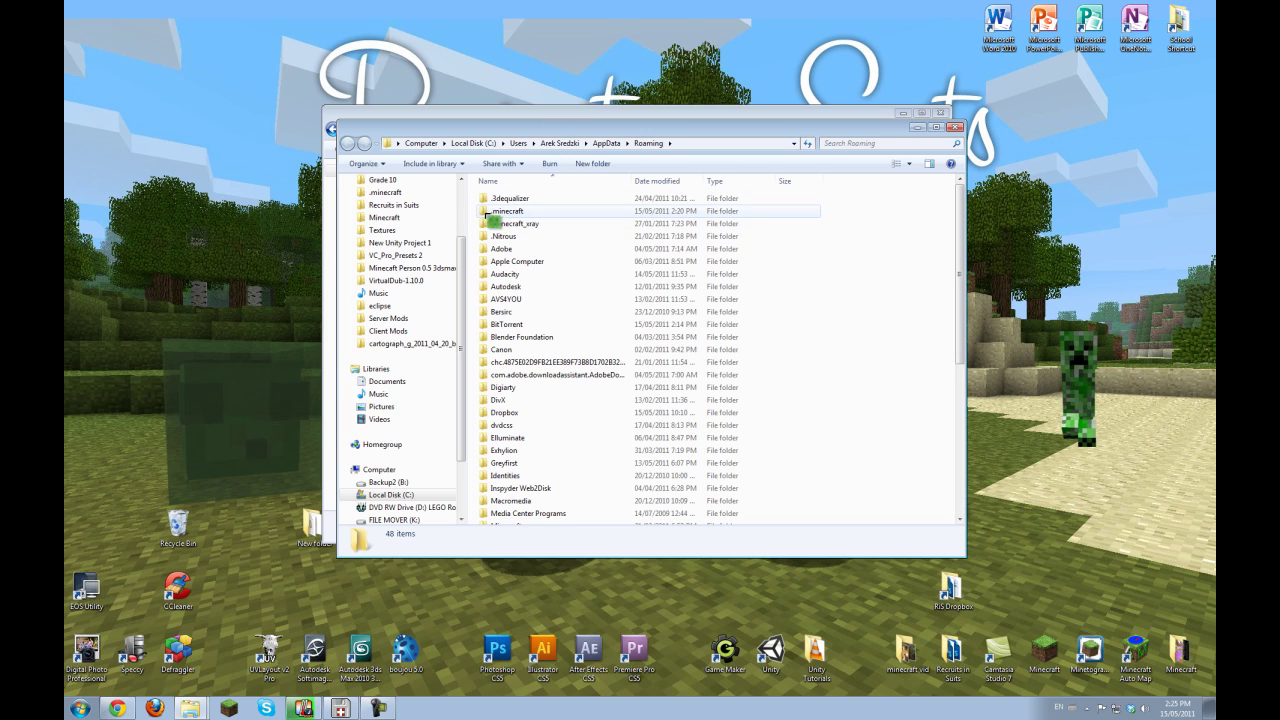
{"action": "double_click", "coordinate": [526, 217]}
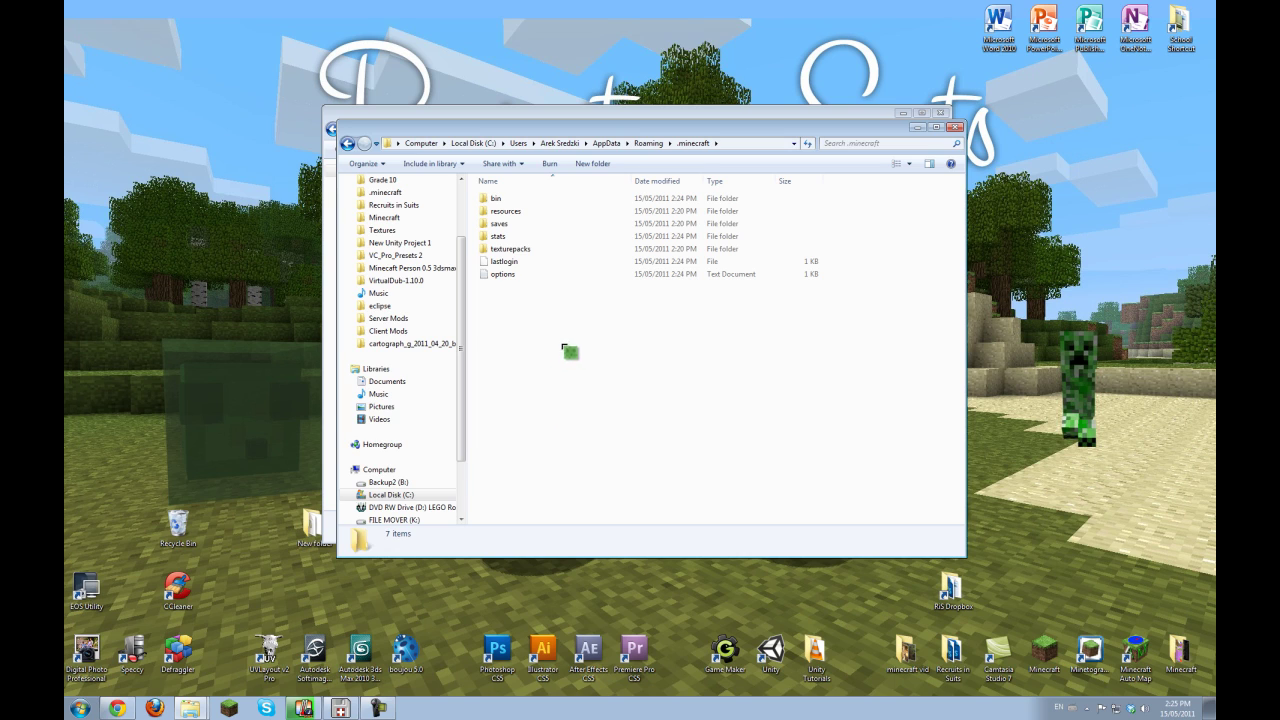
Arrange the .minecraft and Client folder windows side by side so both are accessible
{"action": "left_click_drag", "start_coordinate": [901, 352], "coordinate": [478, 193]}
{"action": "left_click", "coordinate": [565, 373]}
{"action": "left_click_drag", "start_coordinate": [566, 141], "coordinate": [786, 179]}
{"action": "left_click_drag", "start_coordinate": [608, 128], "coordinate": [430, 139]}
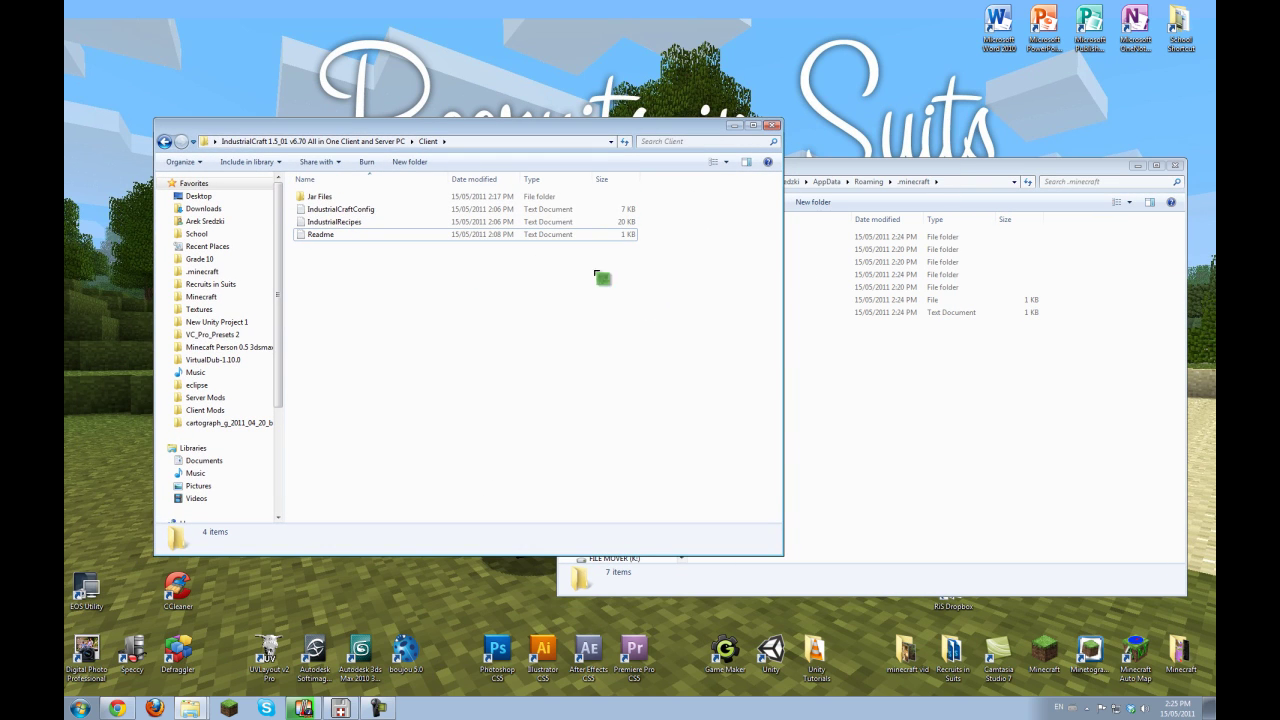
{"action": "left_click_drag", "start_coordinate": [689, 342], "coordinate": [388, 190]}
{"action": "left_click", "coordinate": [477, 326]}
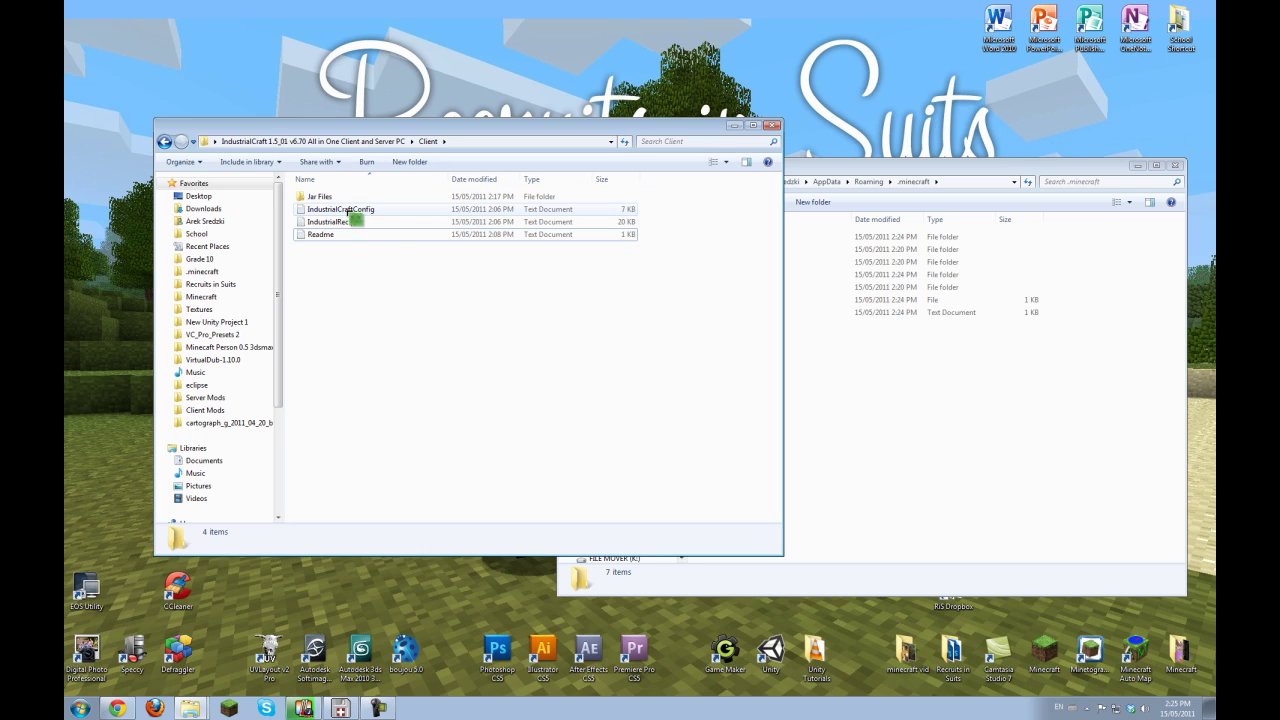
Move the IndustrialCraftConfig and IndustrialRecipes text files from the Client folder into .minecraft
{"action": "left_click", "coordinate": [316, 213]}
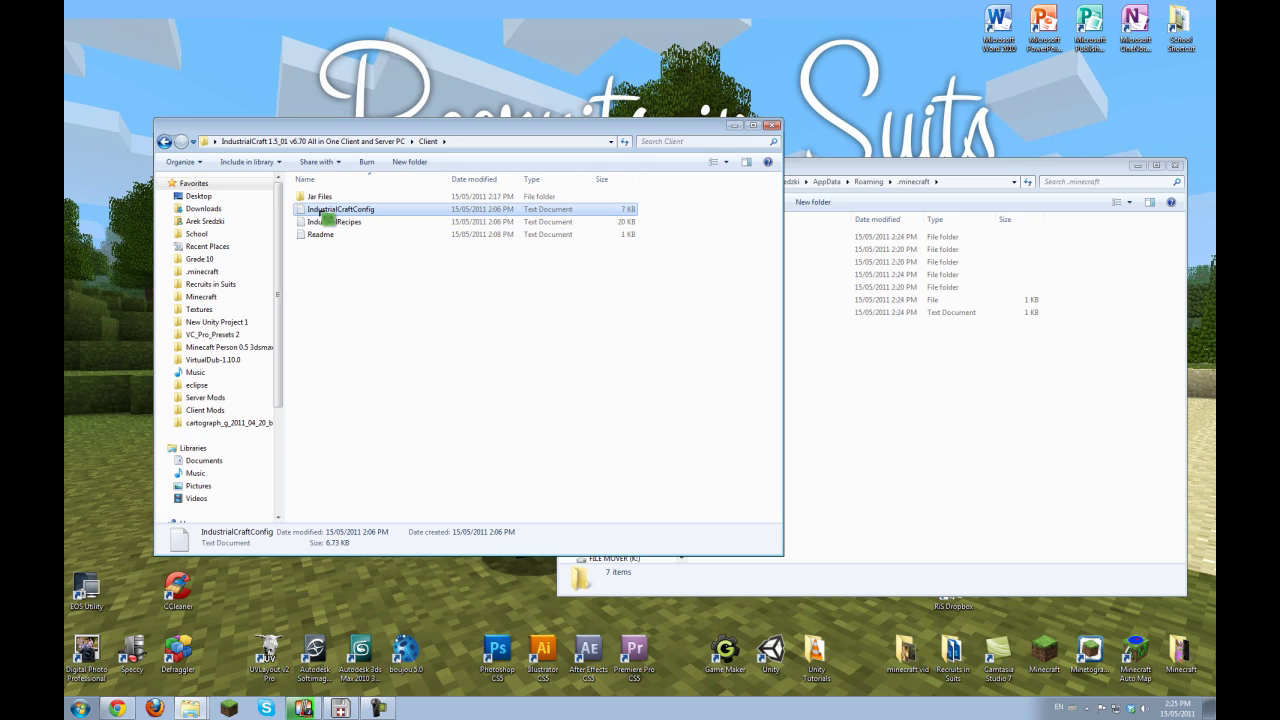
{"action": "left_click_drag", "start_coordinate": [320, 216], "coordinate": [929, 402]}
{"action": "left_click", "coordinate": [341, 257]}
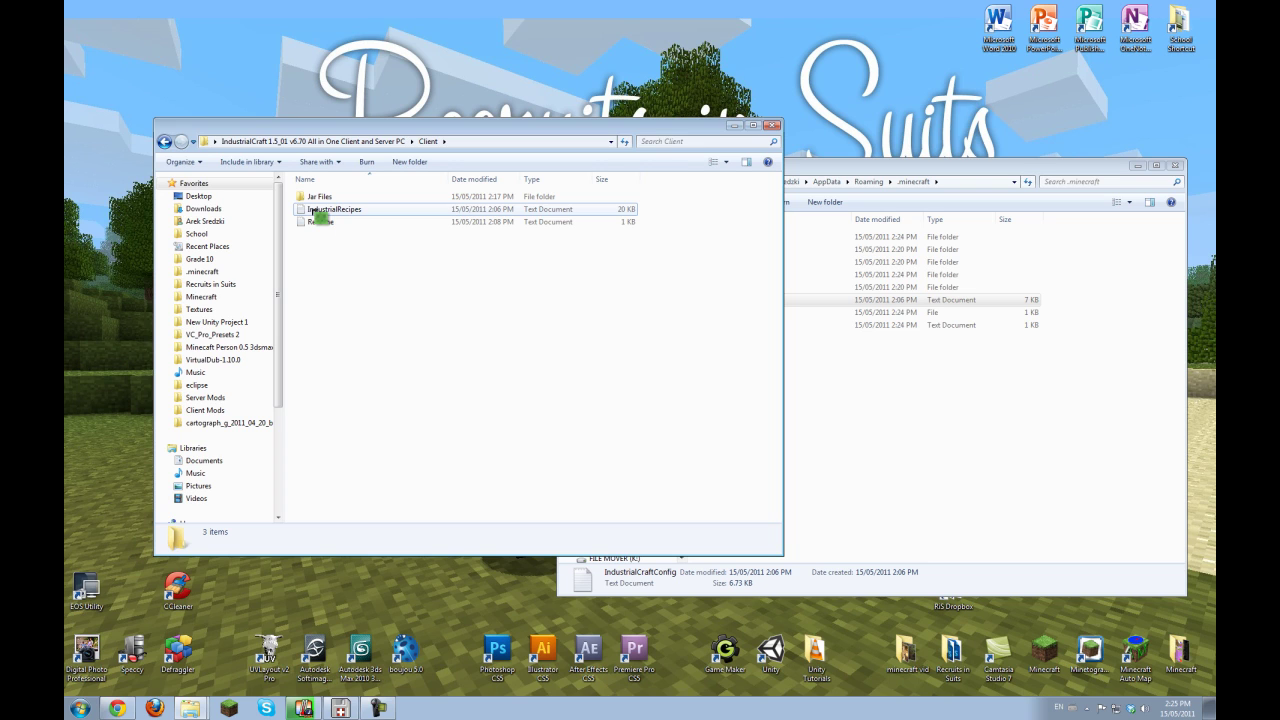
{"action": "left_click_drag", "start_coordinate": [318, 214], "coordinate": [886, 423]}
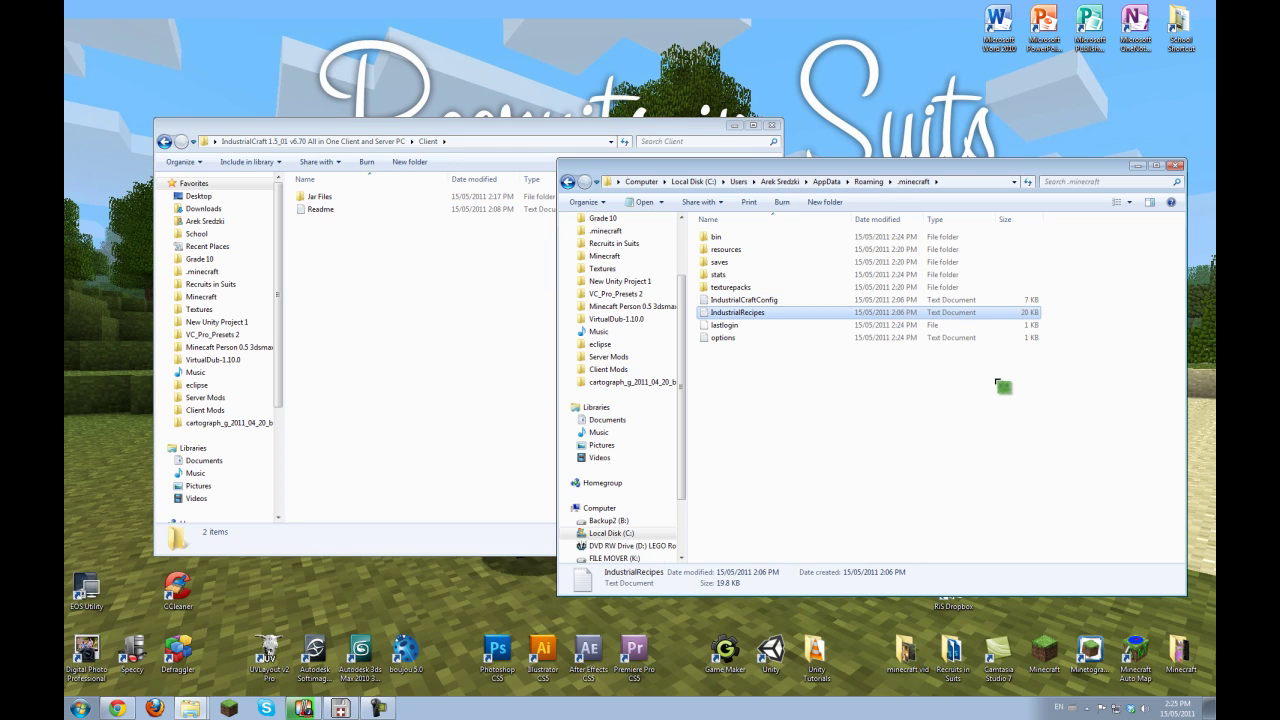
{"action": "left_click", "coordinate": [815, 385]}
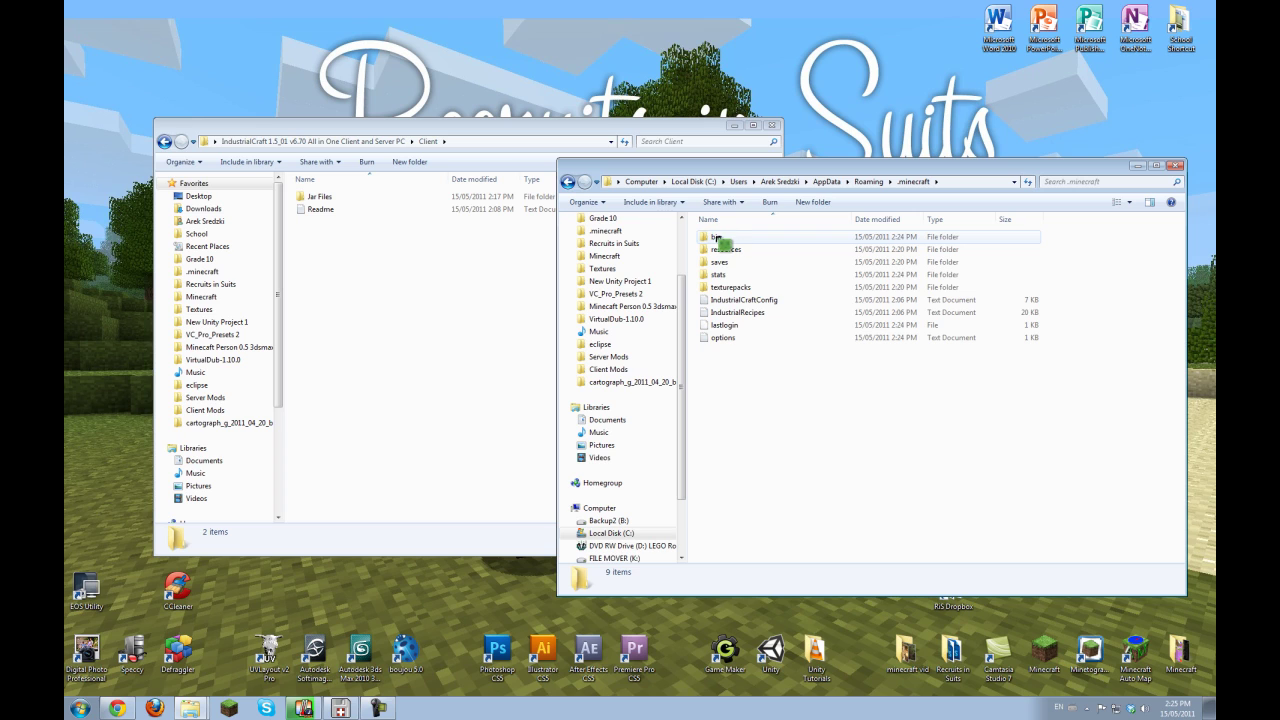
Open the minecraft jar from the bin folder in WinRAR and place the archive window beside the Client folder
{"action": "double_click", "coordinate": [722, 240]}
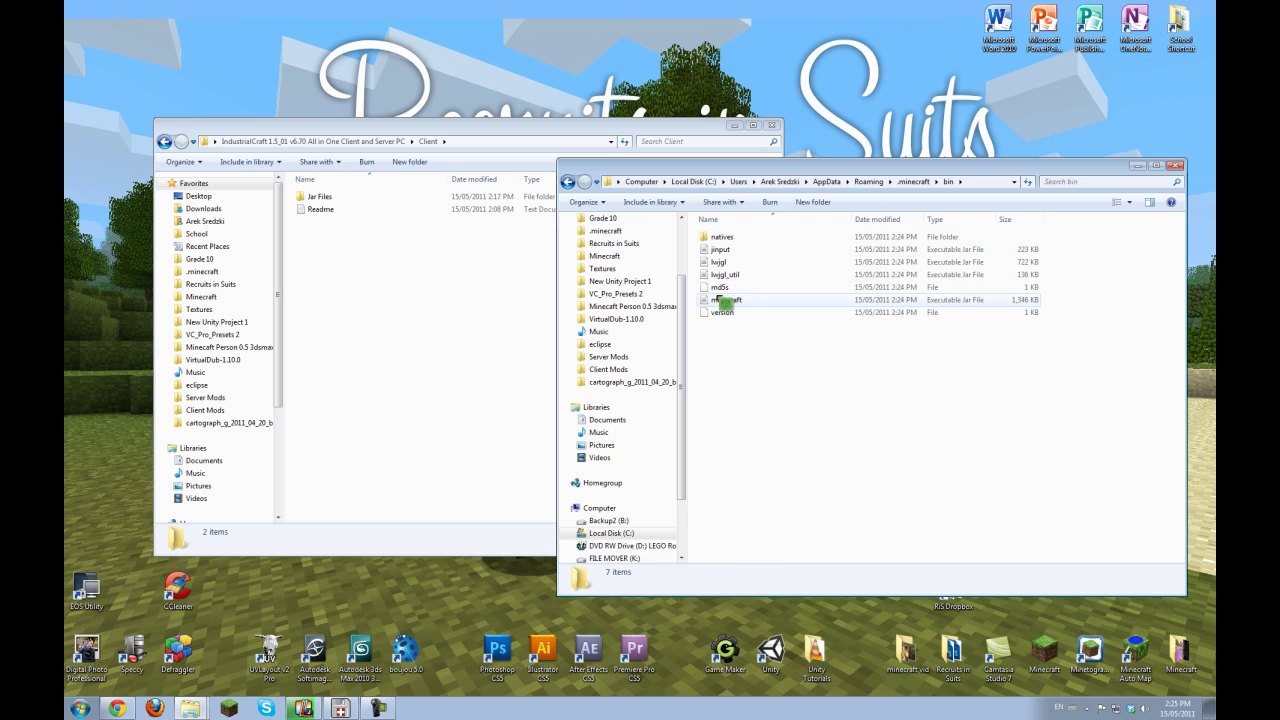
{"action": "right_click", "coordinate": [724, 300]}
{"action": "mouse_move", "coordinate": [597, 335]}
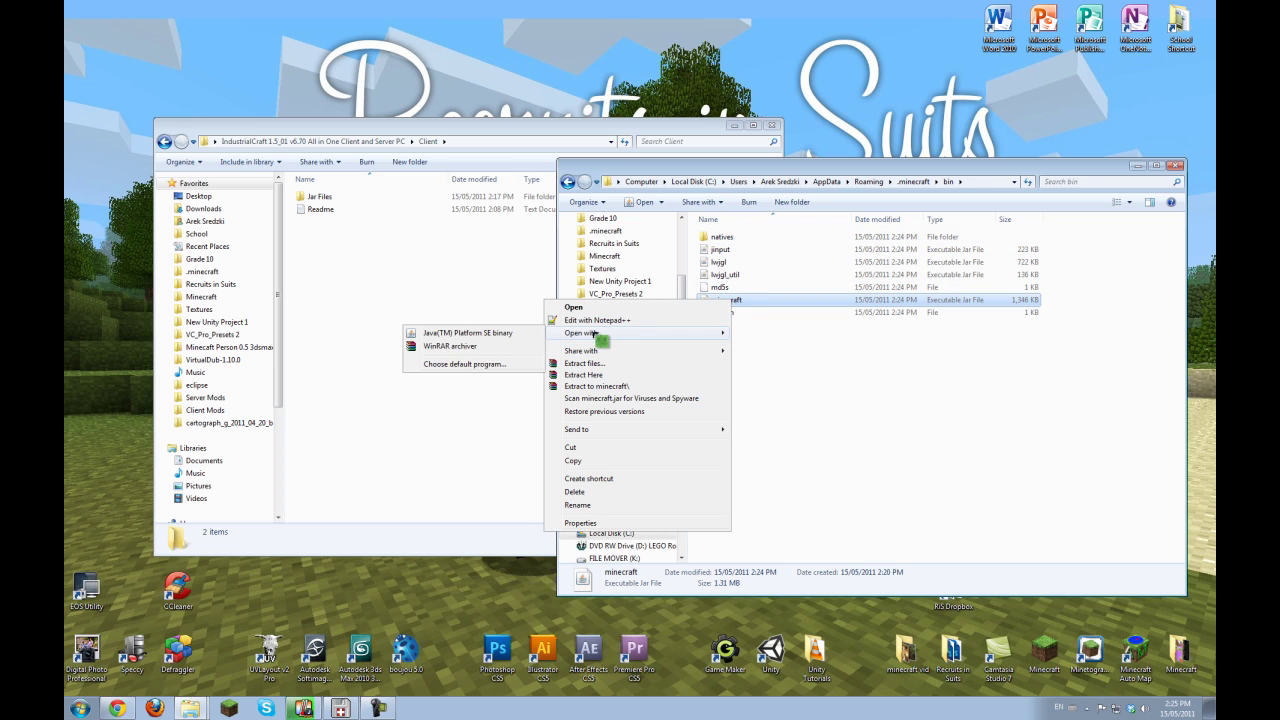
{"action": "left_click", "coordinate": [450, 346]}
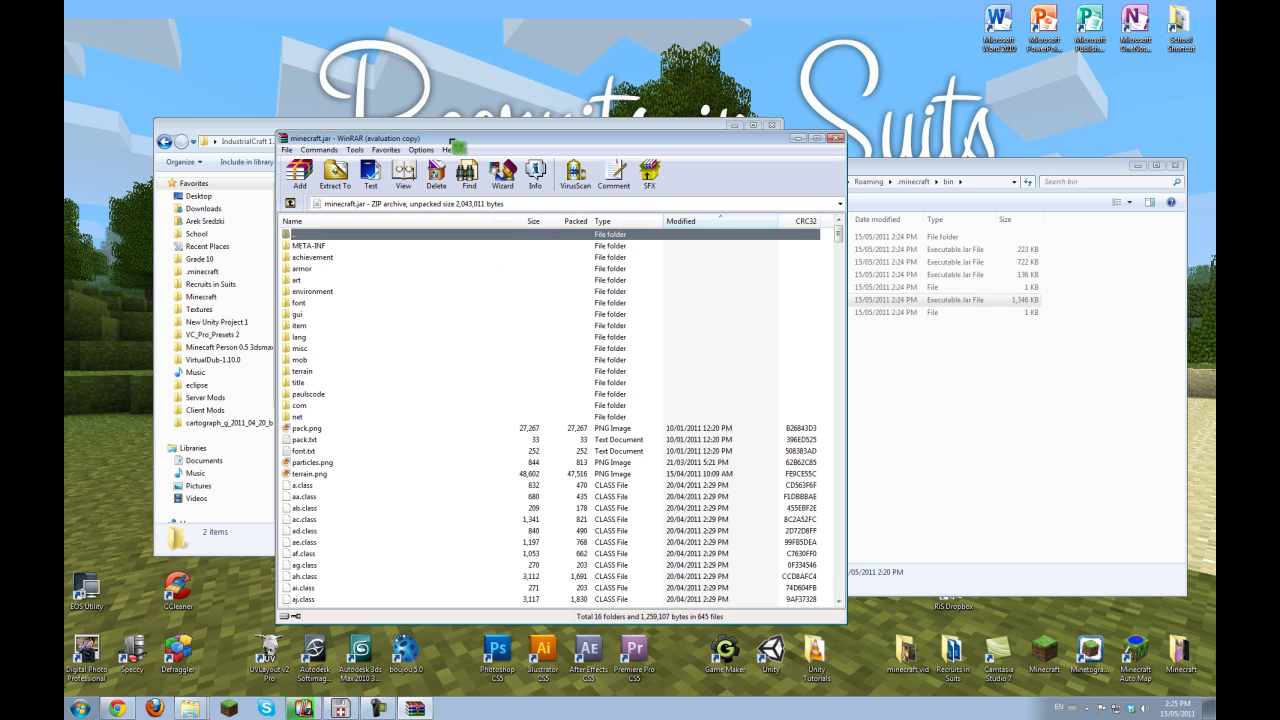
{"action": "left_click_drag", "start_coordinate": [497, 140], "coordinate": [548, 138]}
{"action": "left_click", "coordinate": [670, 384]}
{"action": "left_click_drag", "start_coordinate": [648, 150], "coordinate": [918, 140]}
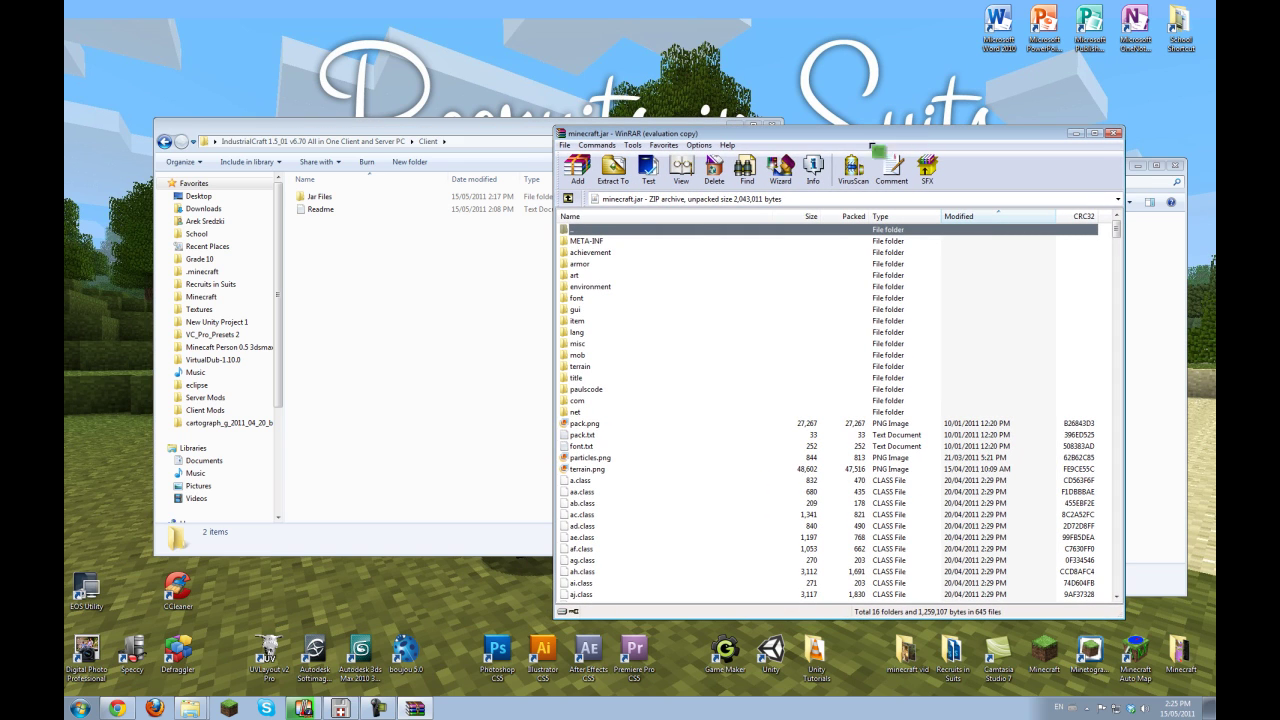
Add all the files from the Client folder's Jar Files subfolder to minecraft.jar using the Add and replace files mode
{"action": "left_click", "coordinate": [354, 284]}
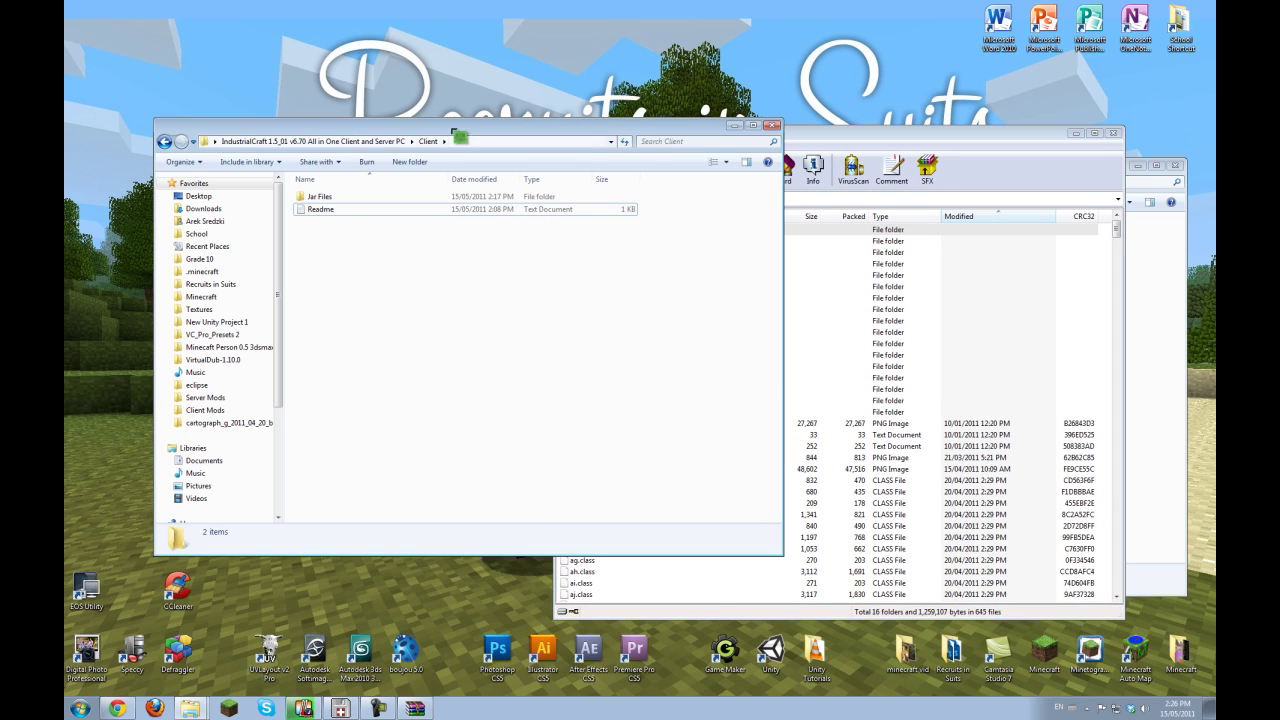
{"action": "left_click_drag", "start_coordinate": [458, 133], "coordinate": [419, 129]}
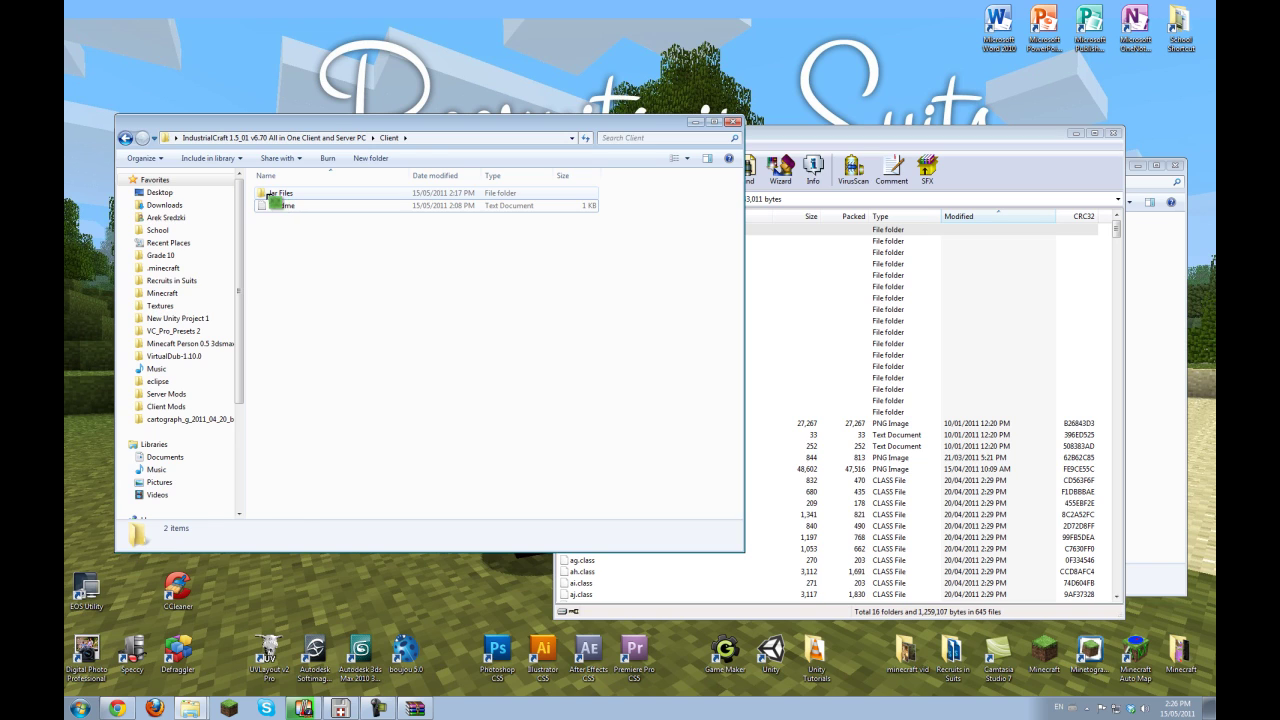
{"action": "double_click", "coordinate": [269, 193]}
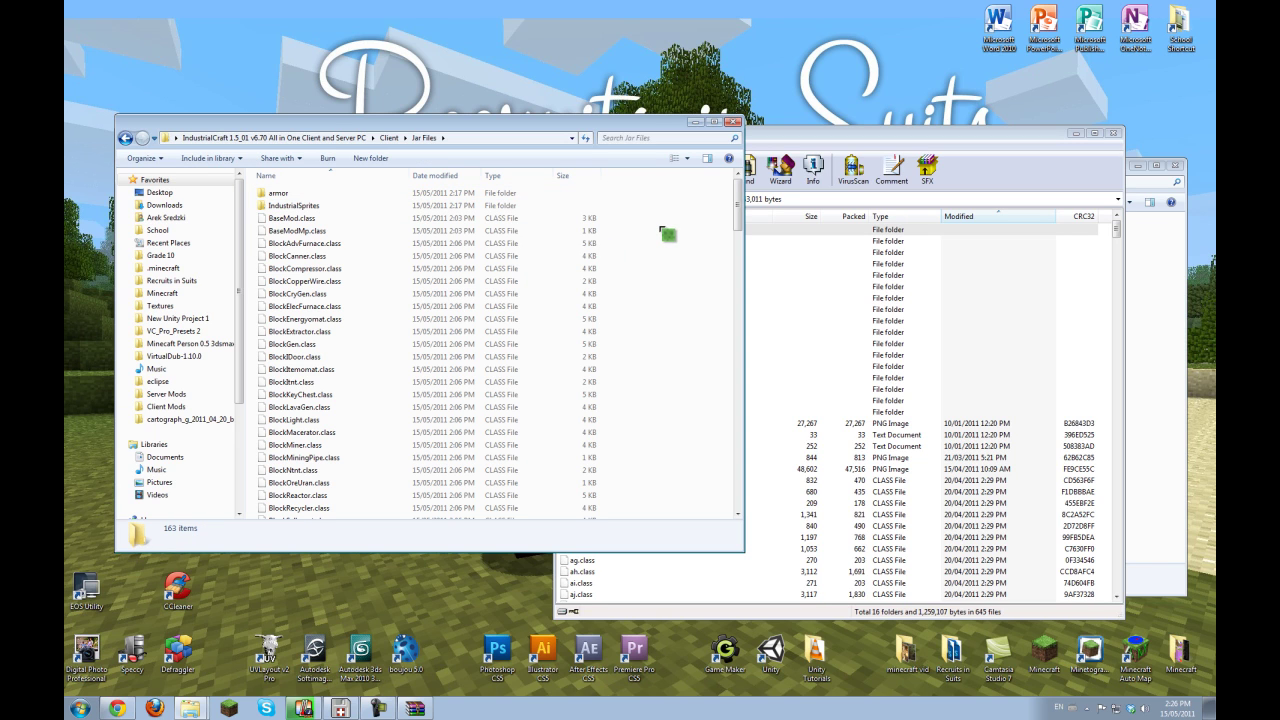
{"action": "key", "text": "ctrl+a"}
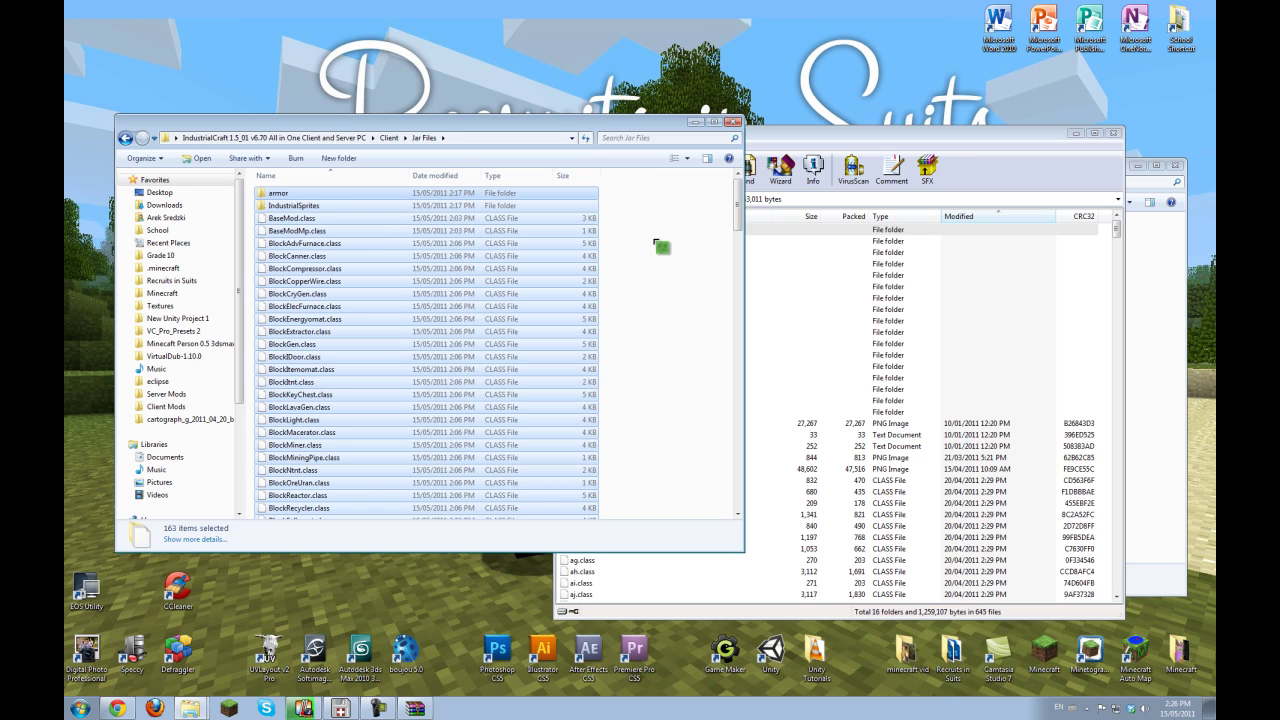
{"action": "left_click_drag", "start_coordinate": [654, 245], "coordinate": [1095, 279]}
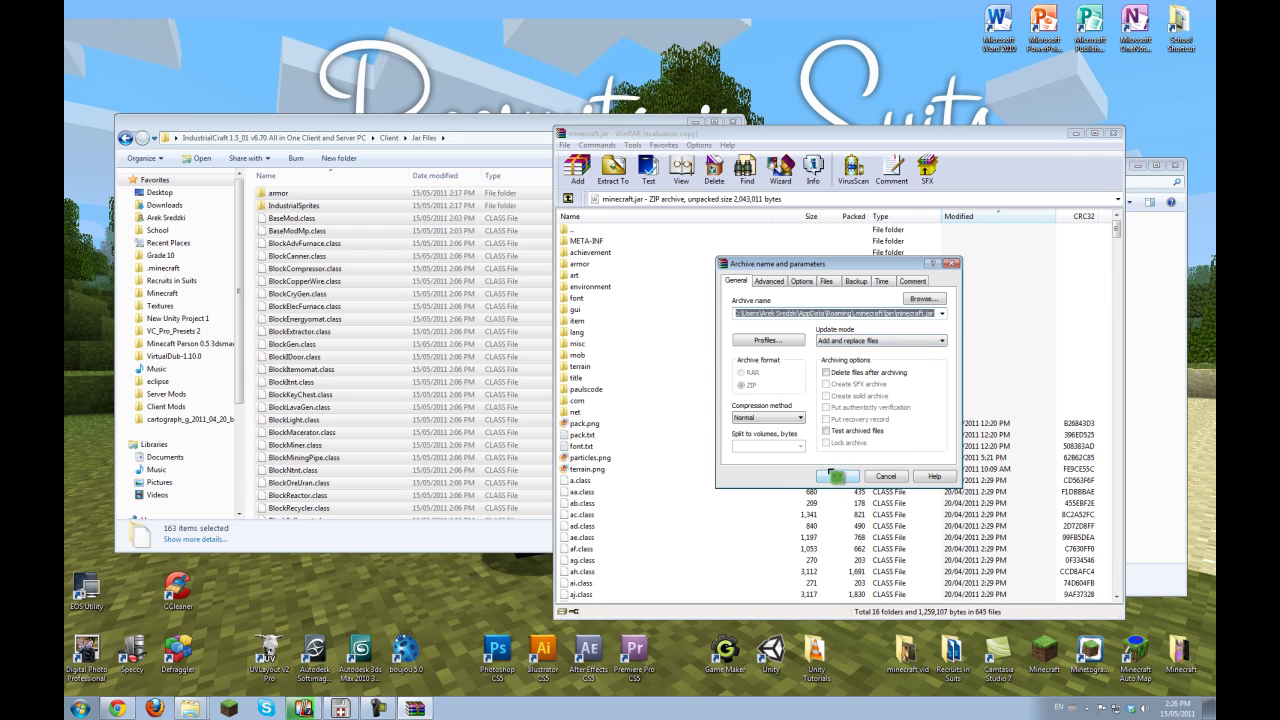
{"action": "left_click", "coordinate": [838, 477]}
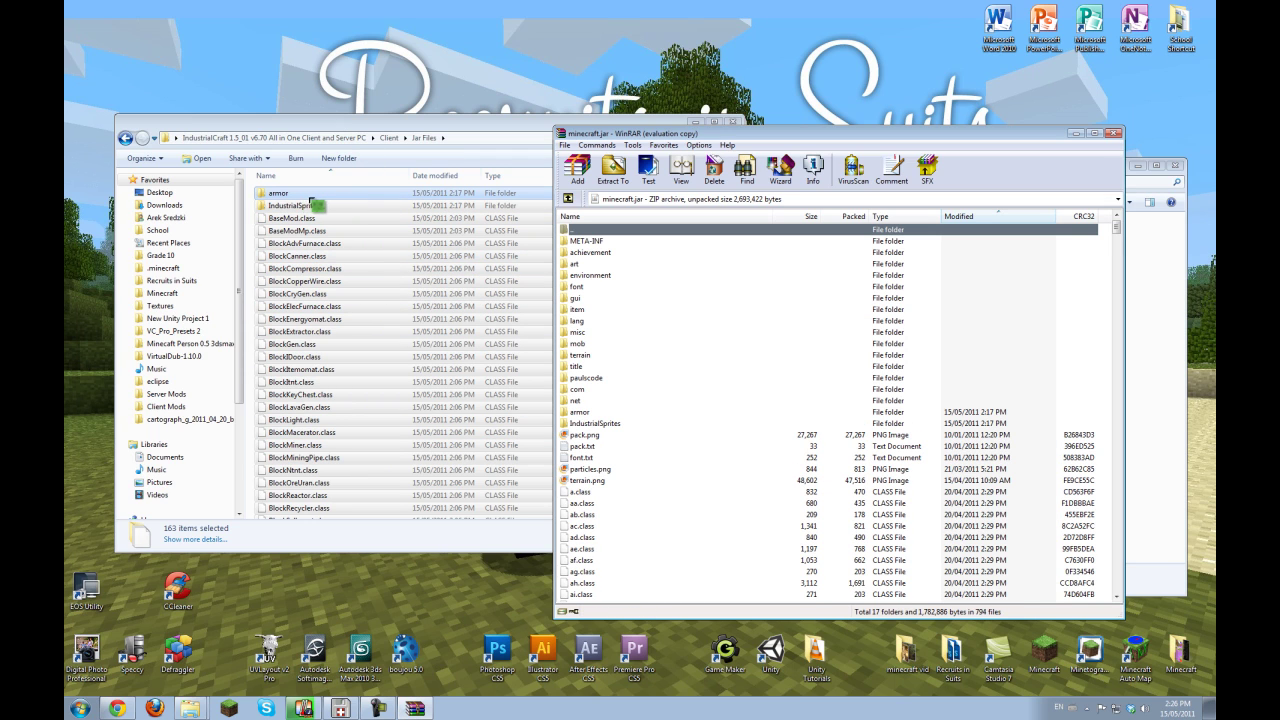
Delete the META-INF folder from the minecraft.jar archive
{"action": "mouse_move", "coordinate": [317, 205]}
{"action": "left_mouse_down"}
{"action": "mouse_move", "coordinate": [486, 343]}
{"action": "mouse_move", "coordinate": [876, 128]}
{"action": "mouse_move", "coordinate": [1100, 288]}
{"action": "mouse_move", "coordinate": [1034, 273]}
{"action": "mouse_move", "coordinate": [595, 252]}
{"action": "left_mouse_up"}
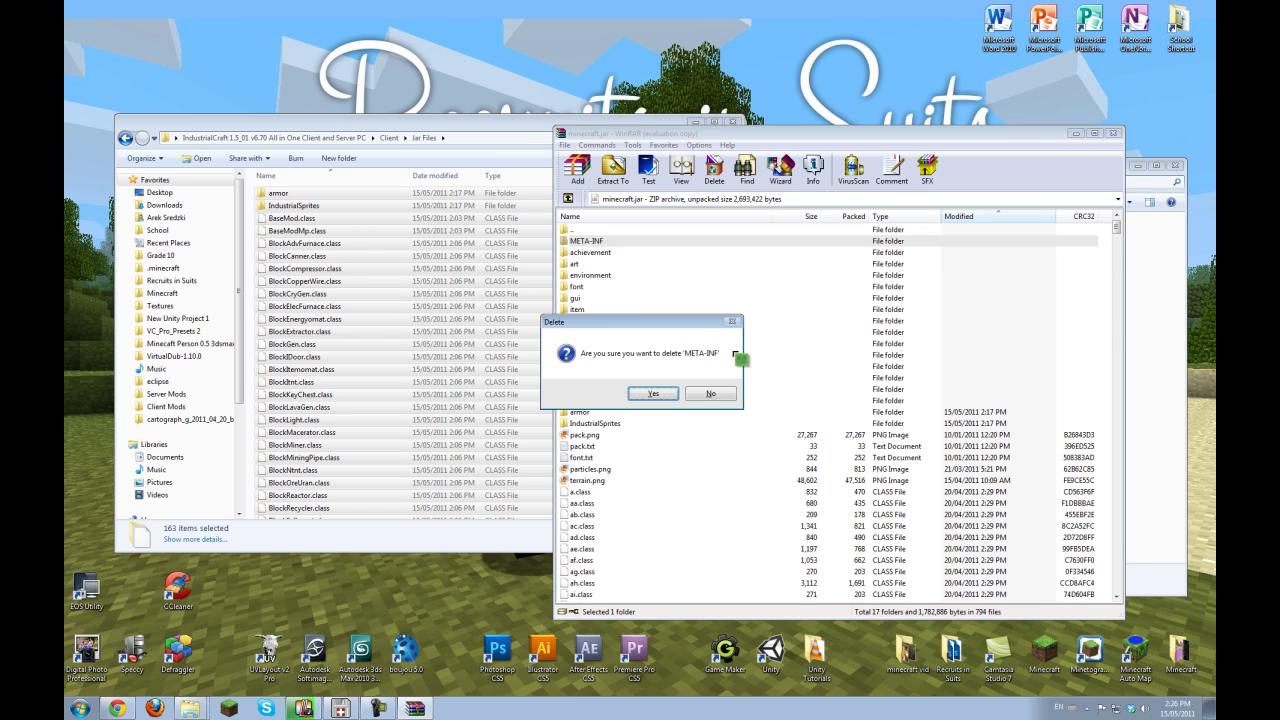
{"action": "key", "text": "Return"}
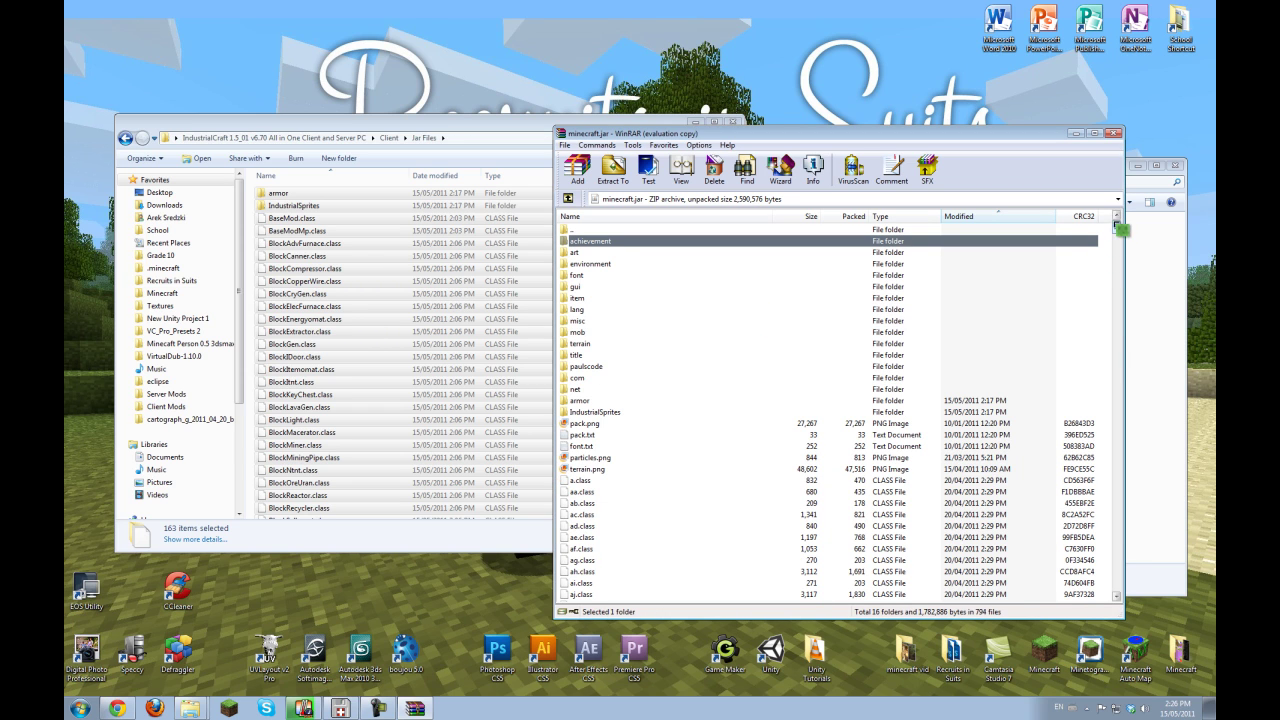
{"action": "mouse_move", "coordinate": [1117, 228]}
{"action": "left_mouse_down"}
{"action": "mouse_move", "coordinate": [1123, 268]}
{"action": "mouse_move", "coordinate": [1118, 226]}
{"action": "left_mouse_up"}
Close the minecraft.jar archive, the Jar Files folder and the bin folder
{"action": "left_click", "coordinate": [1111, 134]}
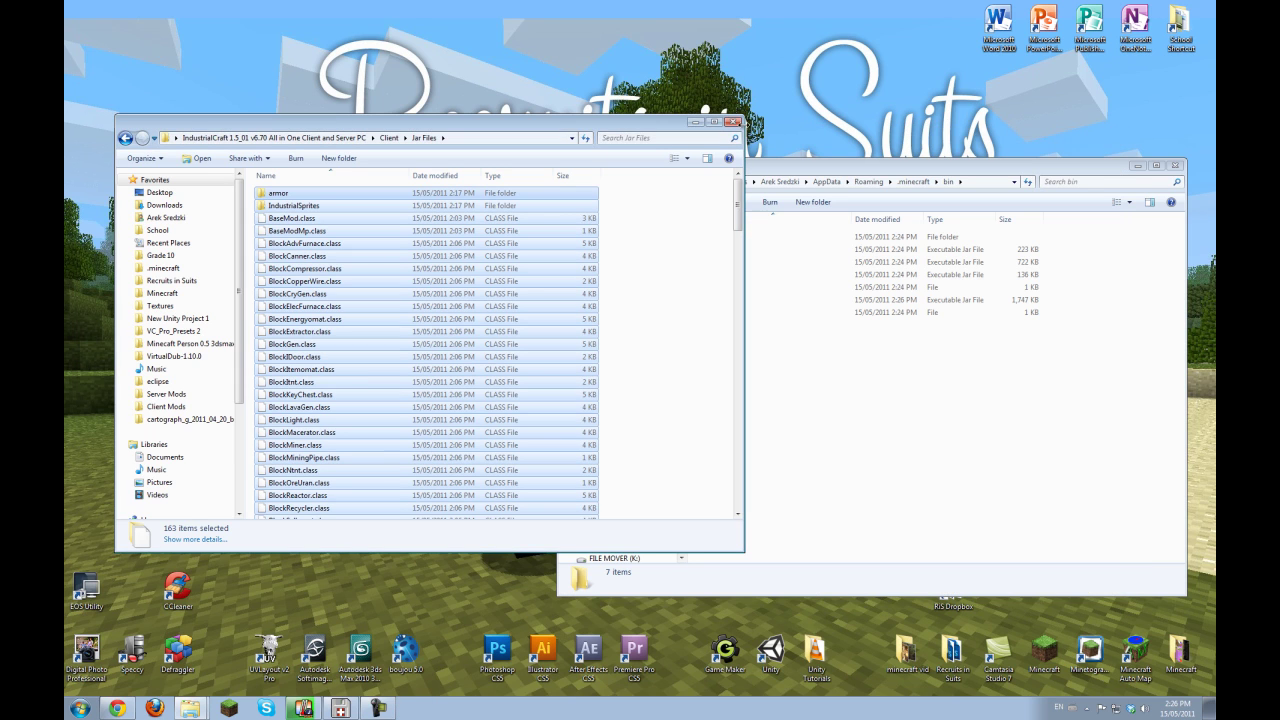
{"action": "left_click", "coordinate": [734, 122]}
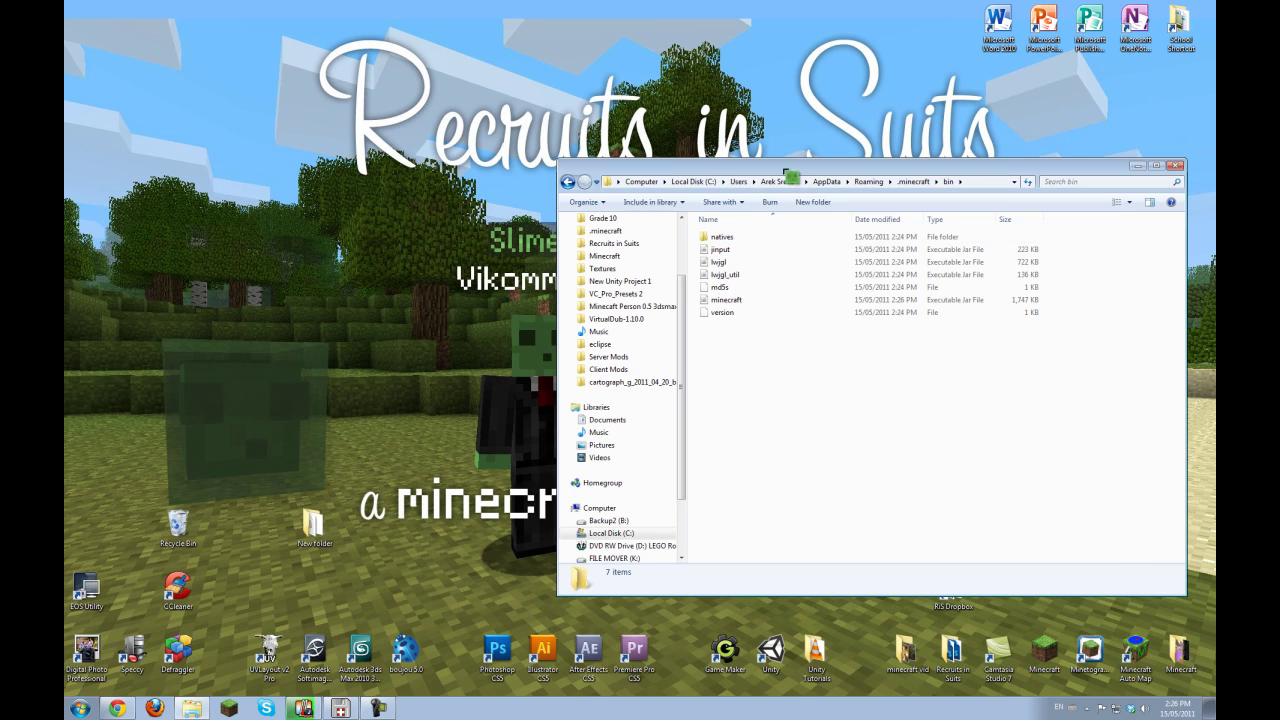
{"action": "left_click_drag", "start_coordinate": [786, 172], "coordinate": [374, 100]}
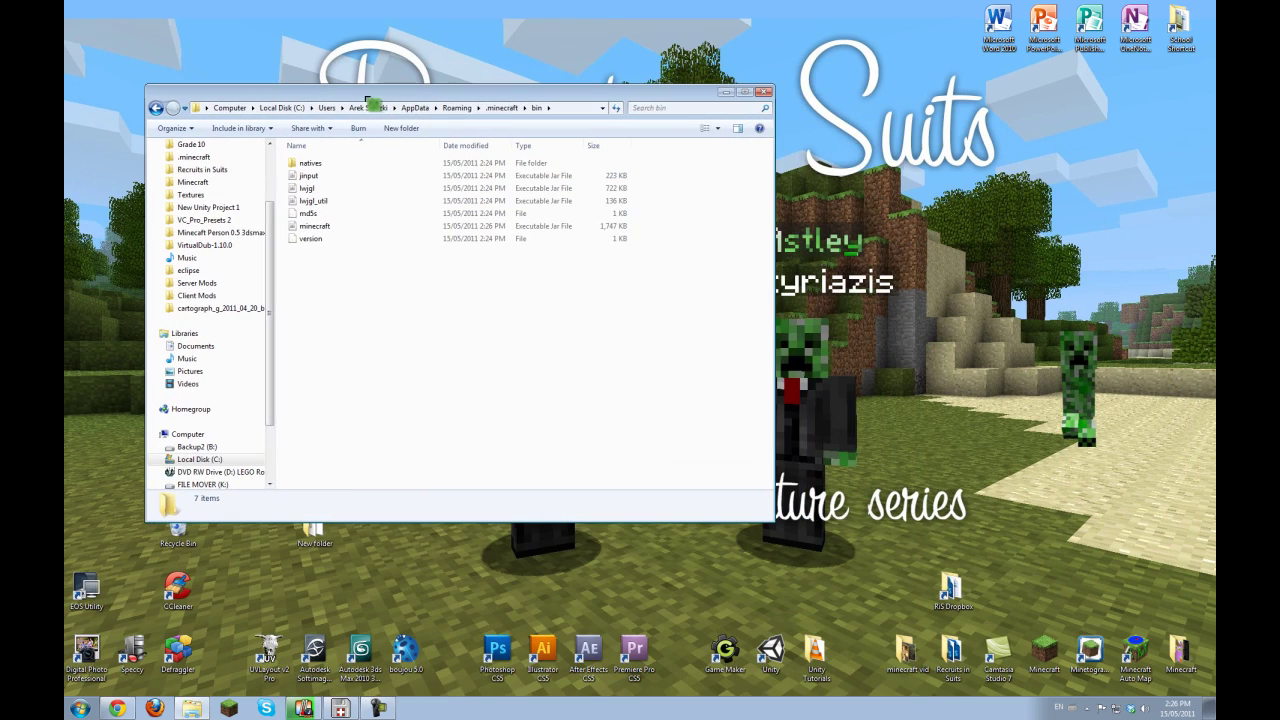
{"action": "left_click", "coordinate": [765, 92]}
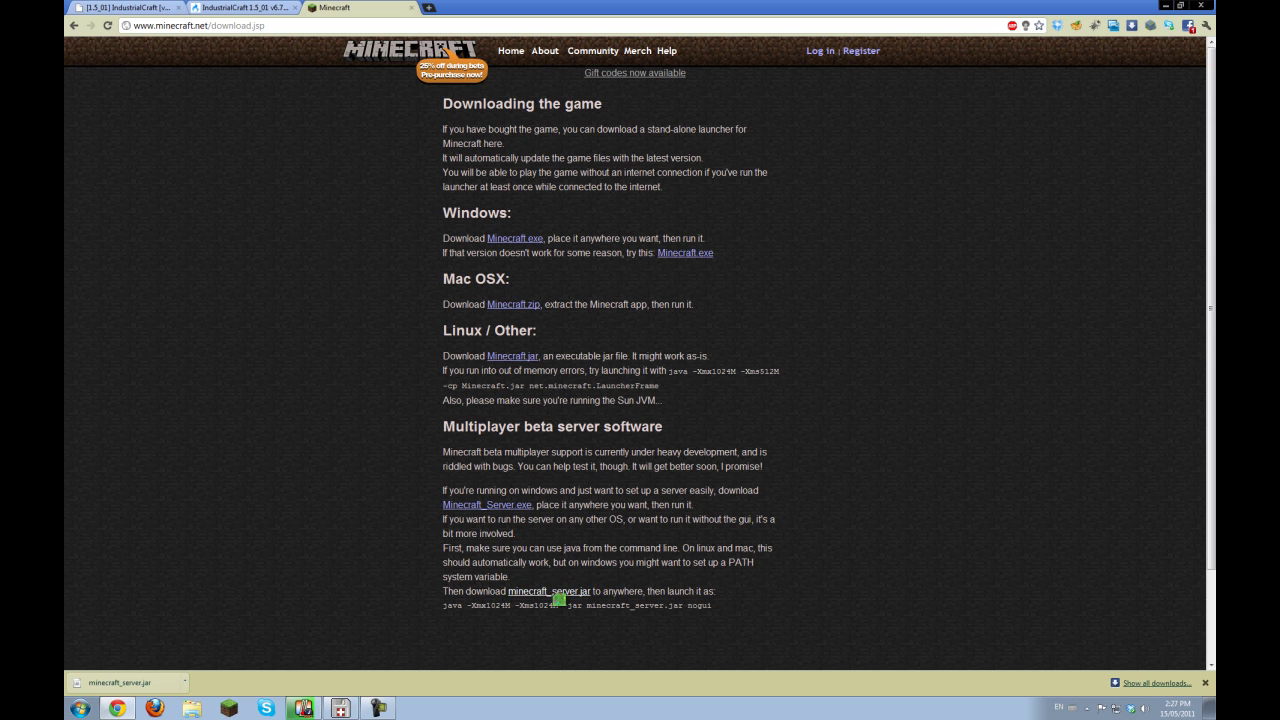
Return to the desktop and open the Server folder containing minecraft_server, moving its window clear of the IndustrialCraft folder icon
{"action": "key", "text": "super+d"}
{"action": "left_click_drag", "start_coordinate": [963, 77], "coordinate": [678, 274]}
{"action": "double_click", "coordinate": [678, 274]}
{"action": "left_click_drag", "start_coordinate": [427, 98], "coordinate": [362, 101]}
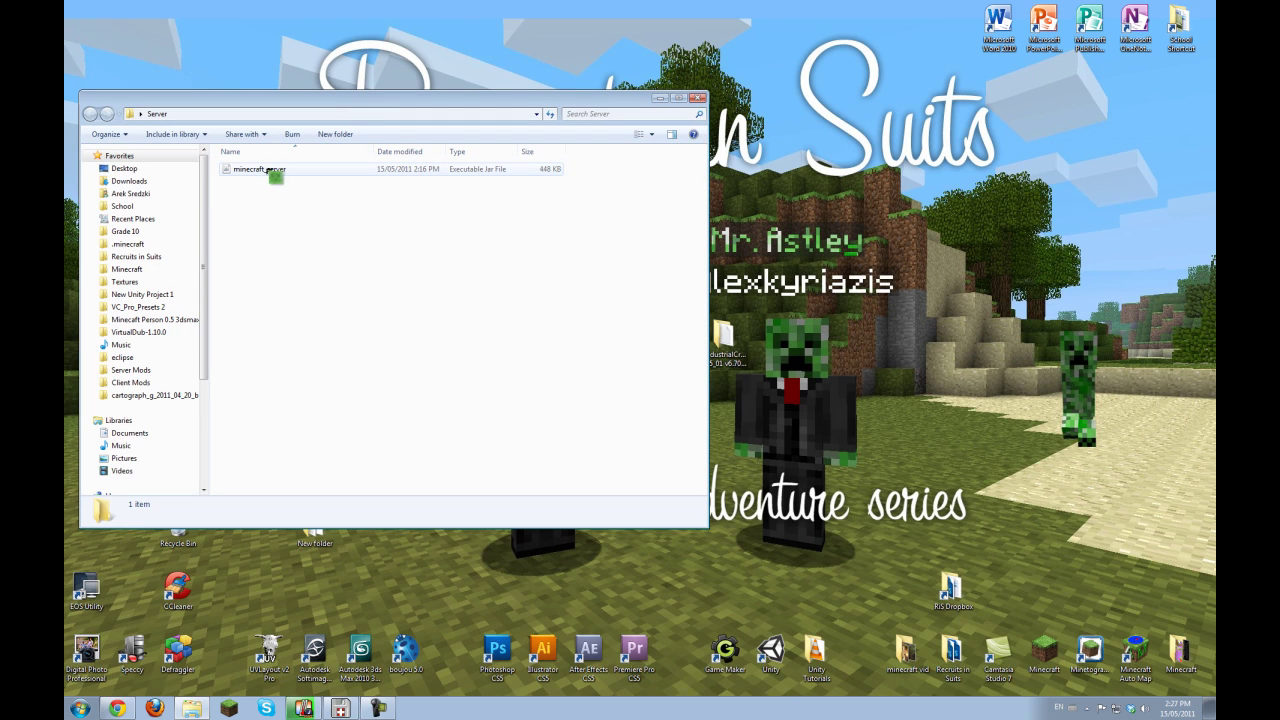
{"action": "left_click_drag", "start_coordinate": [303, 100], "coordinate": [306, 72]}
Open the IndustrialCraft folder beside the Server window and go into its Server subfolder's jar files folder
{"action": "double_click", "coordinate": [724, 340]}
{"action": "left_click_drag", "start_coordinate": [337, 98], "coordinate": [765, 253]}
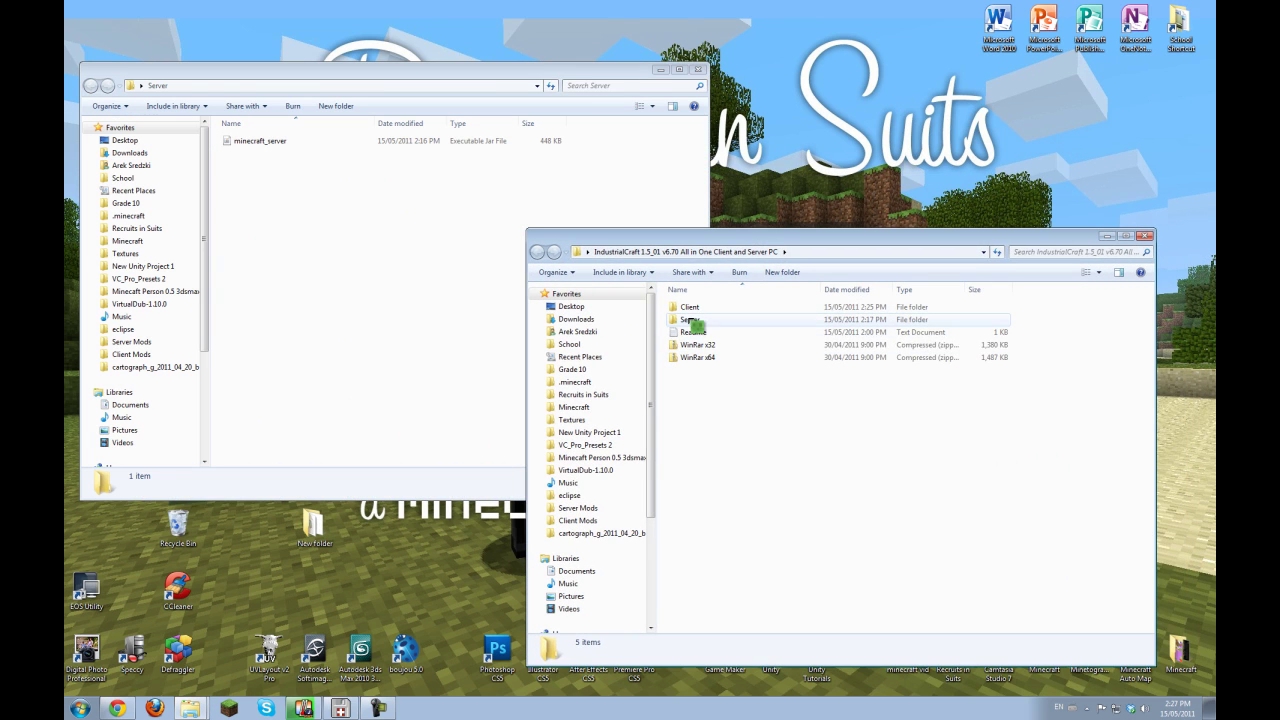
{"action": "double_click", "coordinate": [691, 320]}
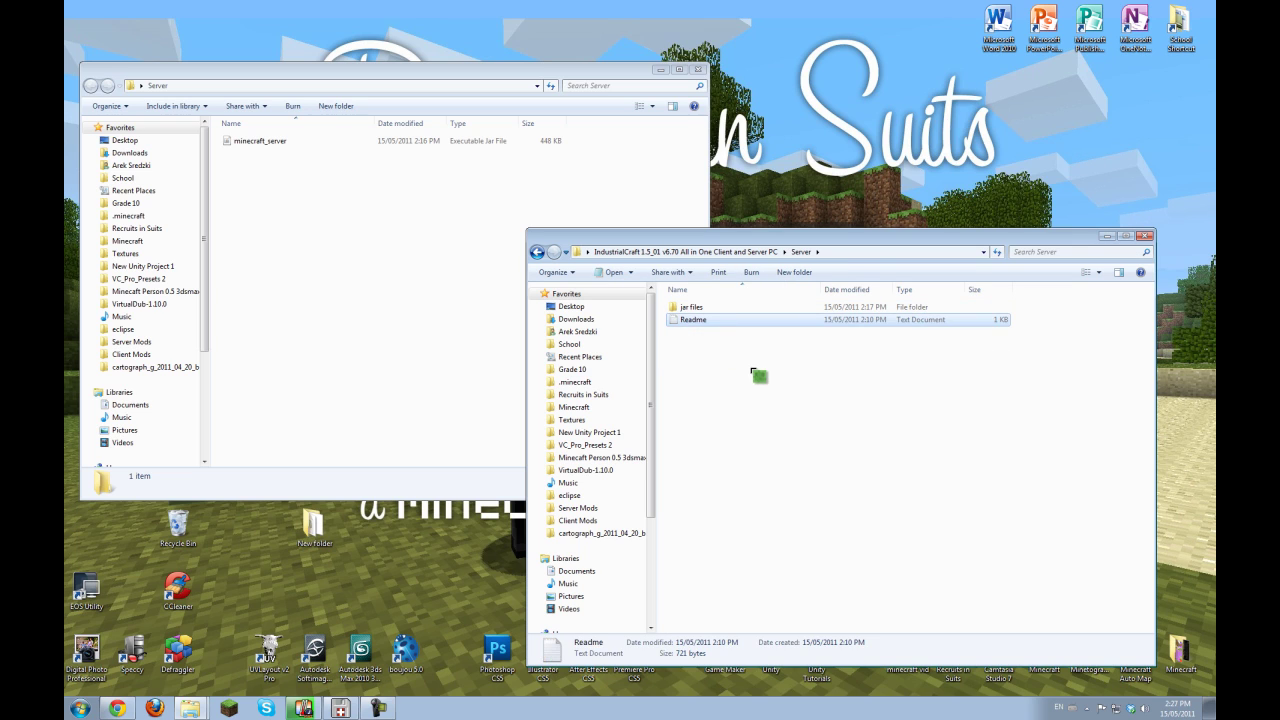
{"action": "double_click", "coordinate": [712, 313]}
Open the minecraft_server jar in WinRAR and move the archive window clear of the jar files folder
{"action": "left_click", "coordinate": [263, 146]}
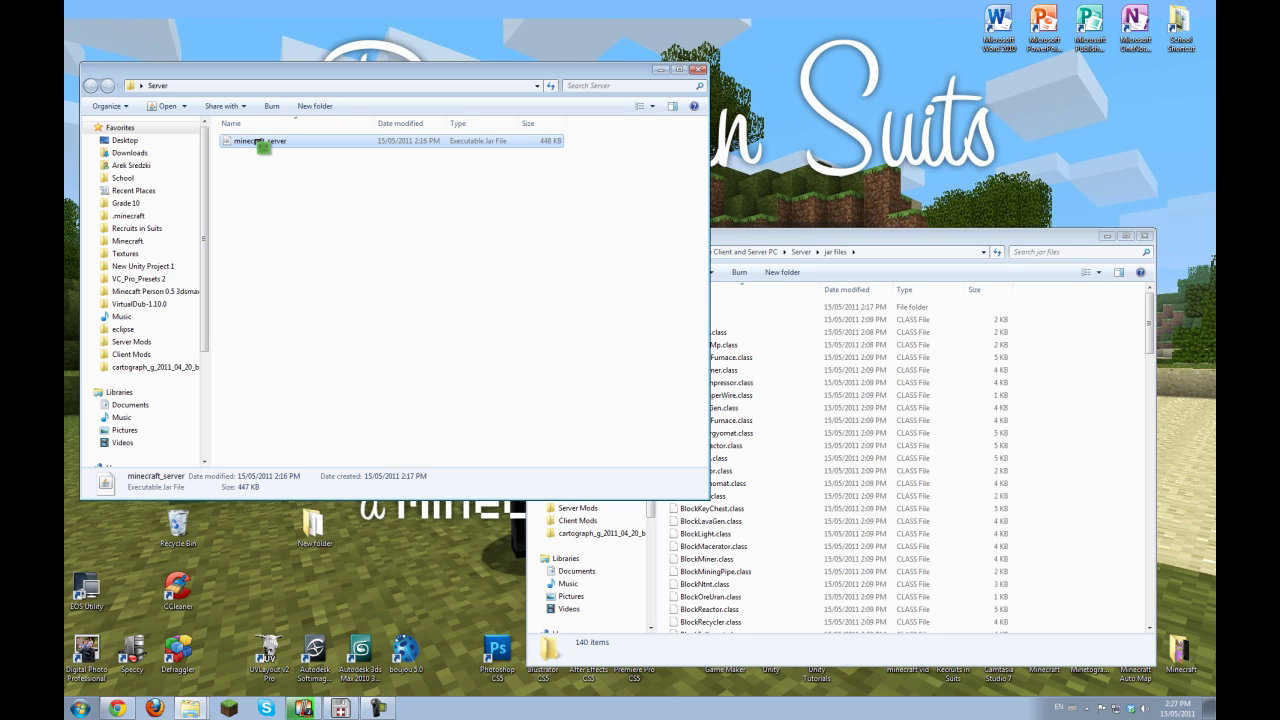
{"action": "right_click", "coordinate": [266, 145]}
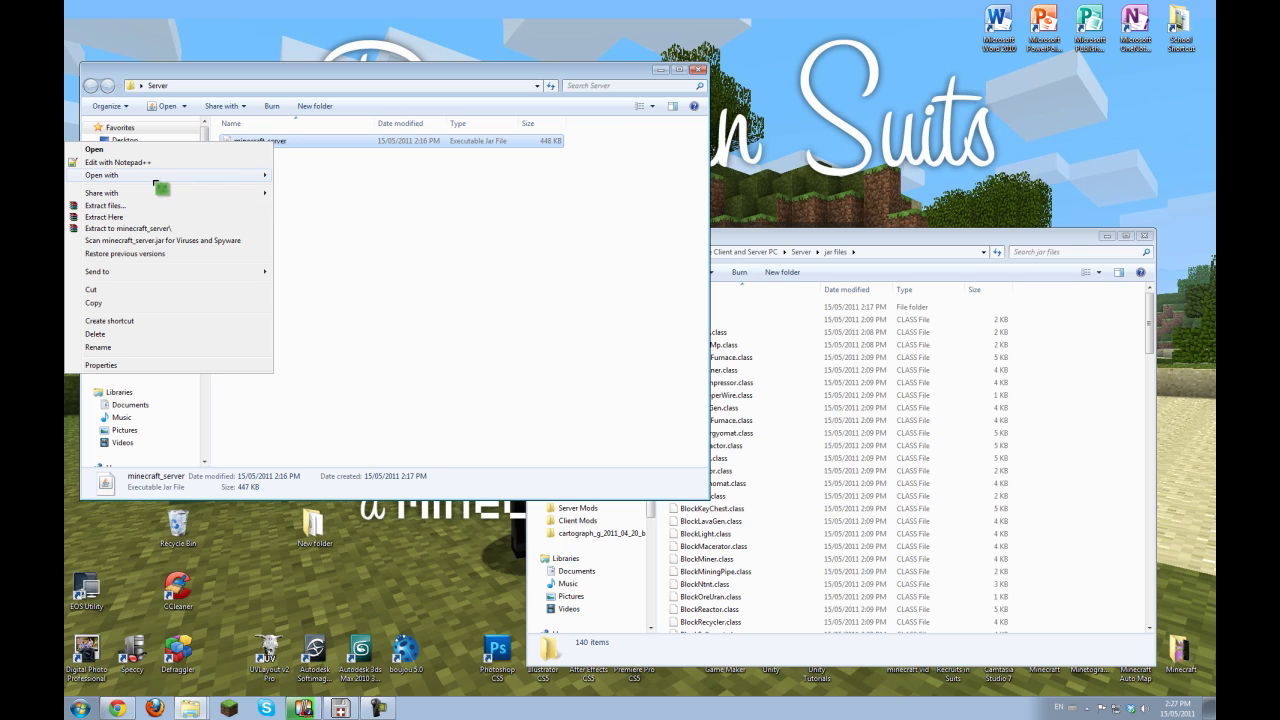
{"action": "mouse_move", "coordinate": [160, 177]}
{"action": "left_click", "coordinate": [340, 189]}
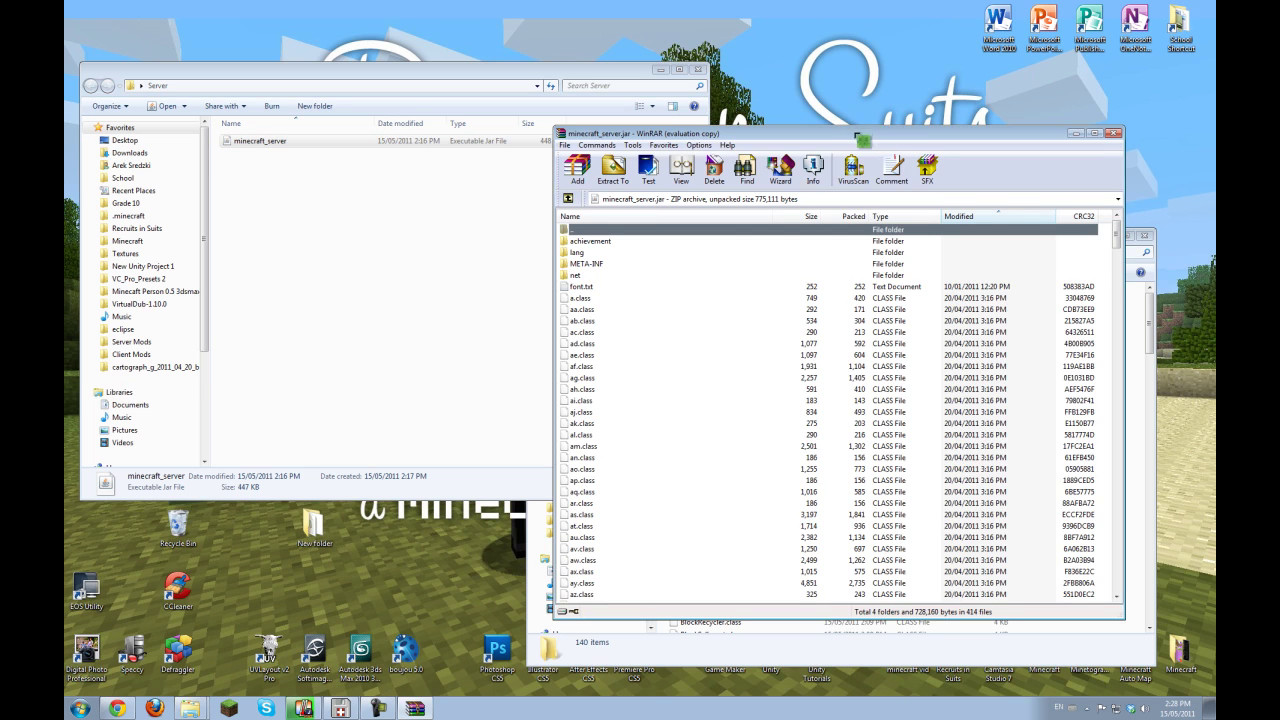
{"action": "left_click_drag", "start_coordinate": [805, 45], "coordinate": [398, 46]}
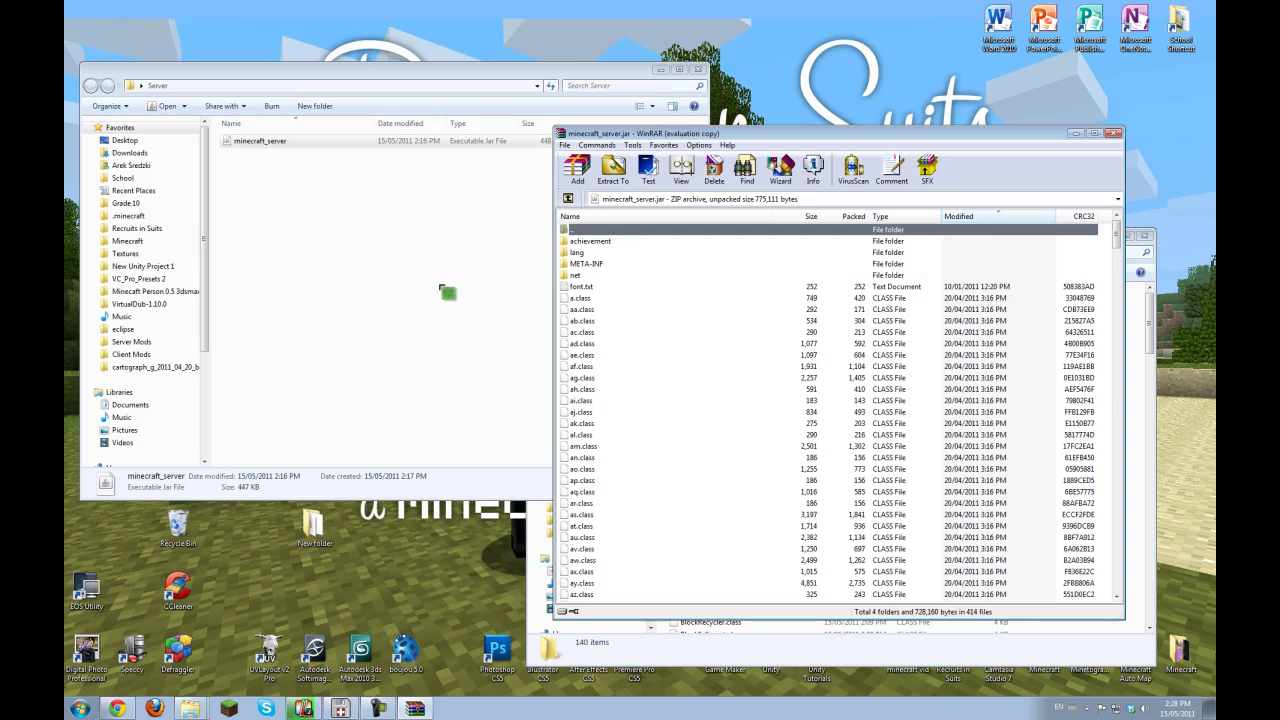
{"action": "left_click_drag", "start_coordinate": [800, 127], "coordinate": [800, 31]}
{"action": "left_click_drag", "start_coordinate": [693, 38], "coordinate": [266, 48]}
Add all the contents of the jar files folder to minecraft_server.jar using the Add and replace files mode
{"action": "left_click", "coordinate": [1112, 430]}
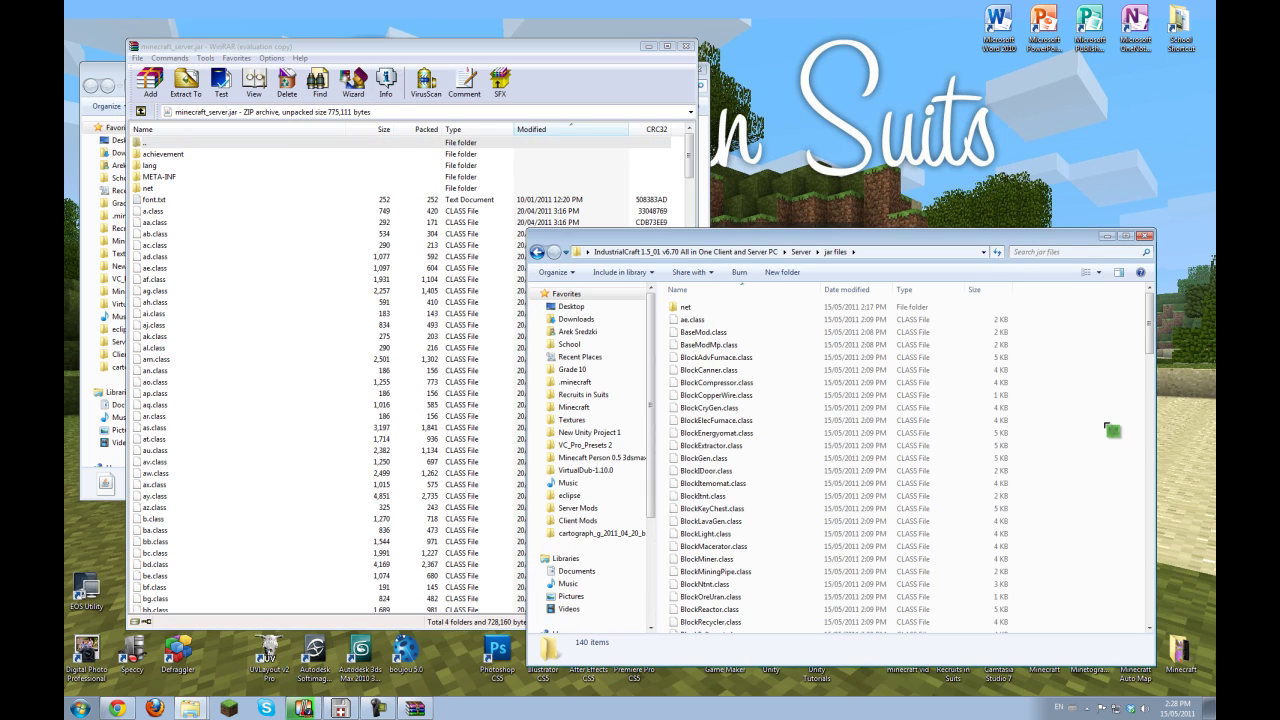
{"action": "key", "text": "ctrl+a"}
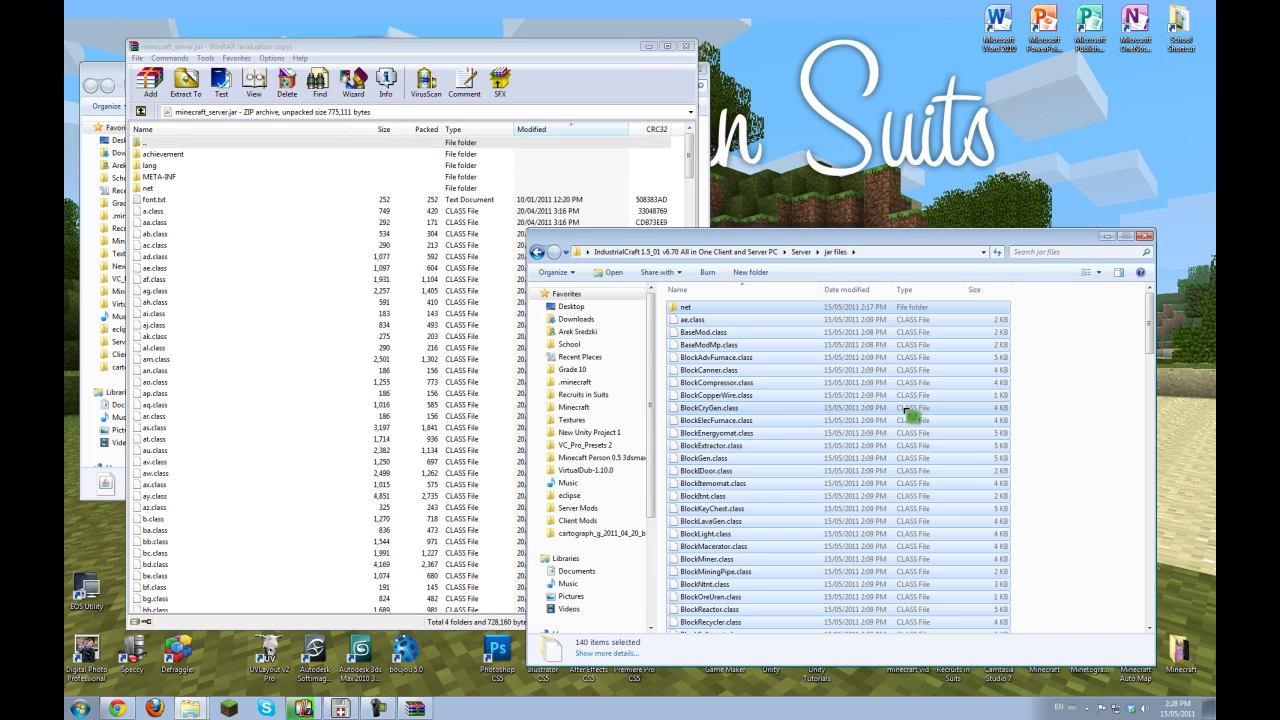
{"action": "left_click_drag", "start_coordinate": [905, 413], "coordinate": [690, 175]}
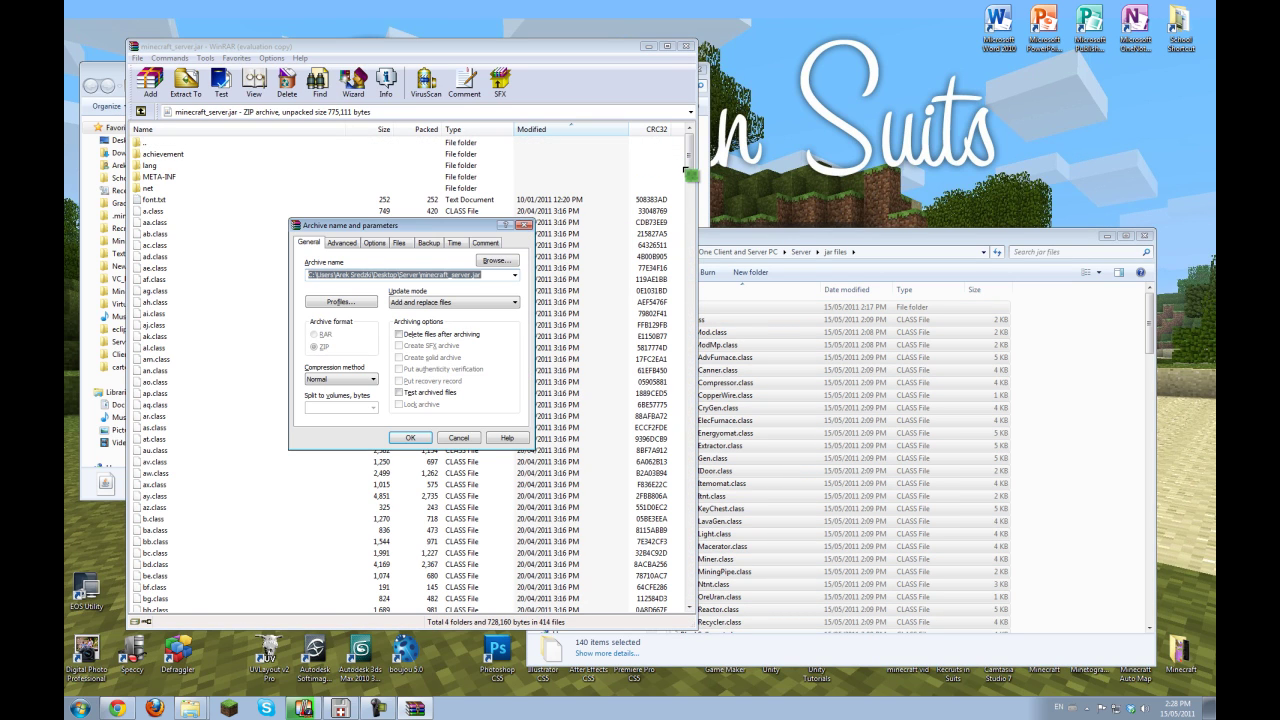
{"action": "left_click", "coordinate": [410, 438]}
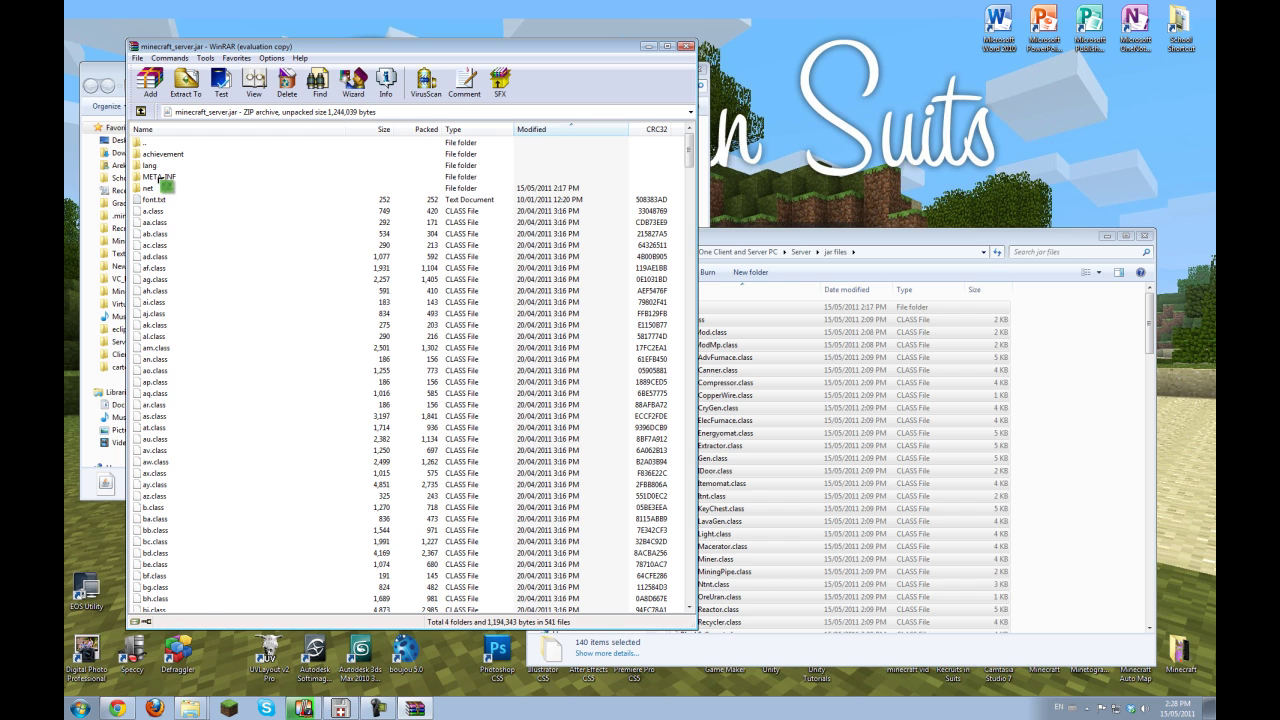
Close the minecraft_server.jar archive and the jar files folder
{"action": "left_click", "coordinate": [158, 177]}
{"action": "left_click_drag", "start_coordinate": [686, 157], "coordinate": [687, 136]}
{"action": "left_click", "coordinate": [686, 46]}
{"action": "left_click", "coordinate": [1145, 237]}
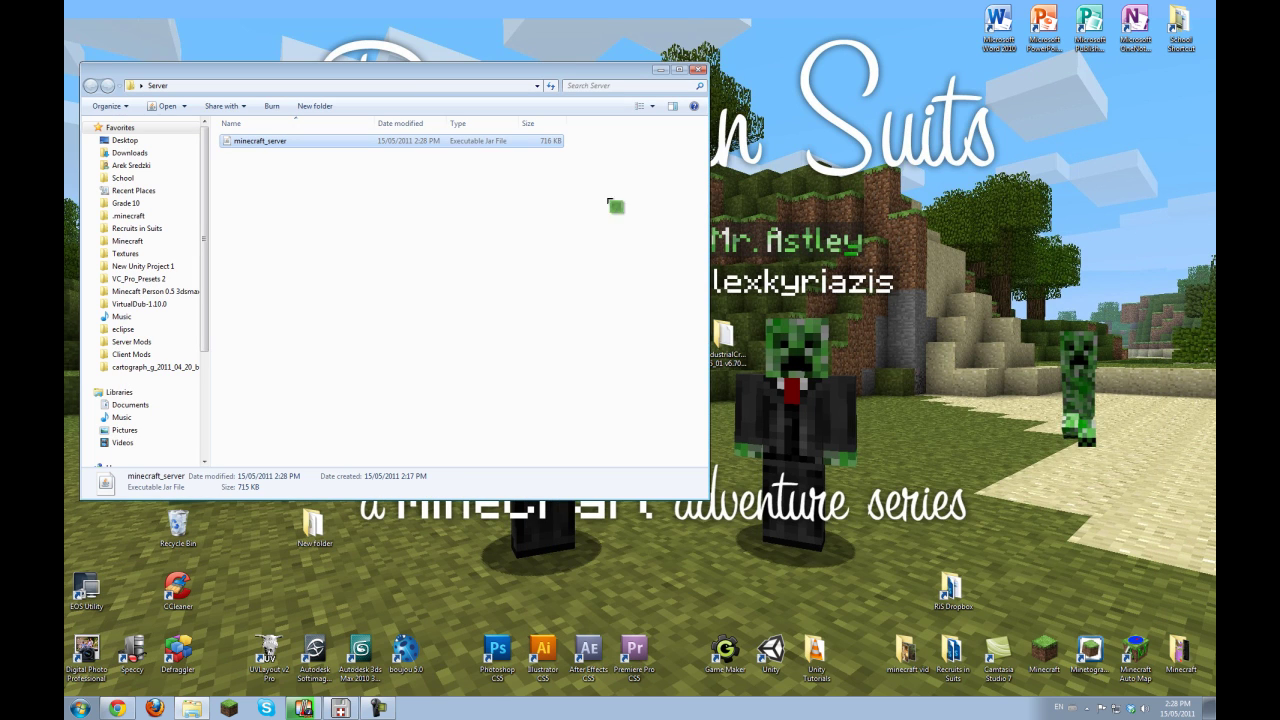
Launch minecraft_server from the Server folder and place its console window over the folder window
{"action": "left_click_drag", "start_coordinate": [421, 77], "coordinate": [693, 121]}
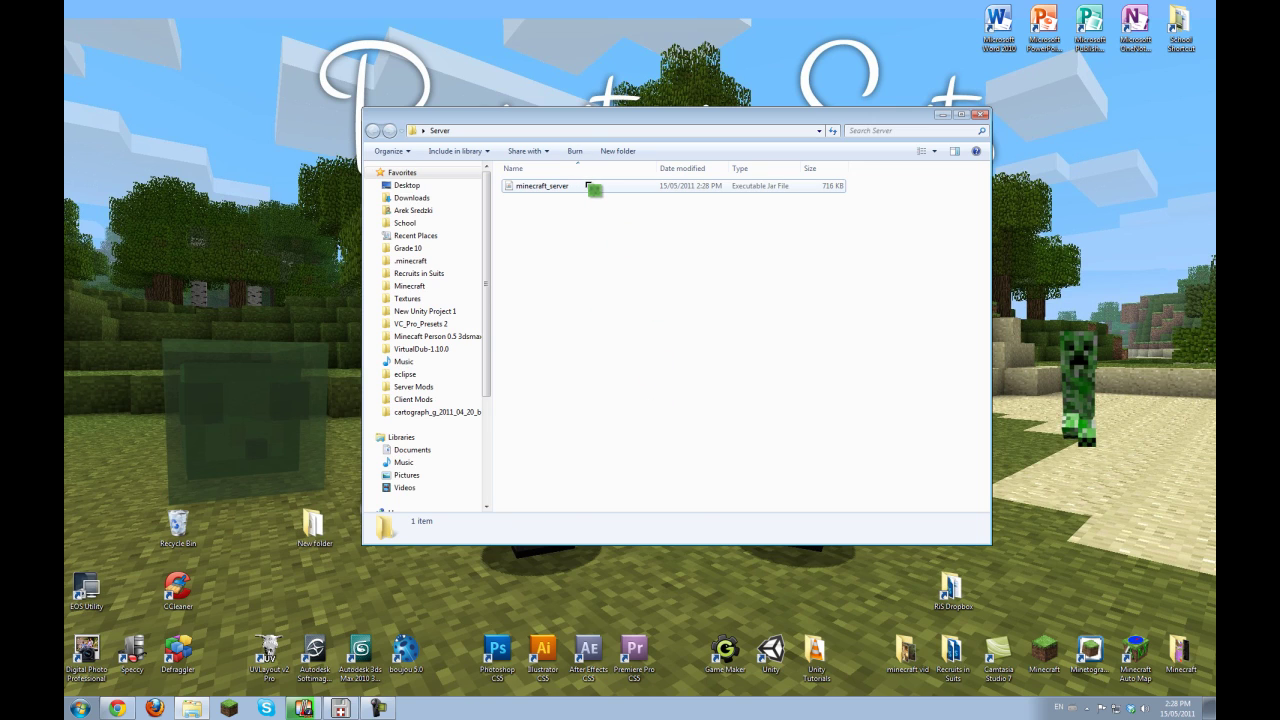
{"action": "left_click", "coordinate": [588, 186]}
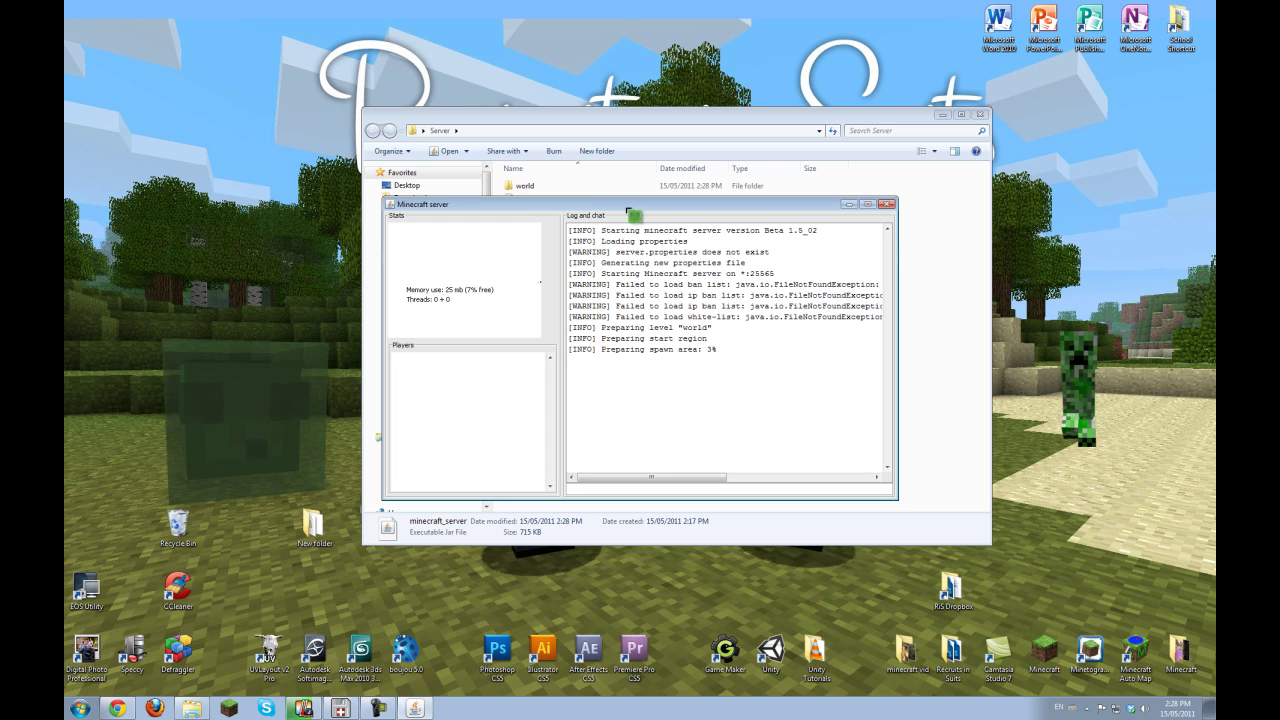
{"action": "left_click_drag", "start_coordinate": [640, 210], "coordinate": [736, 160]}
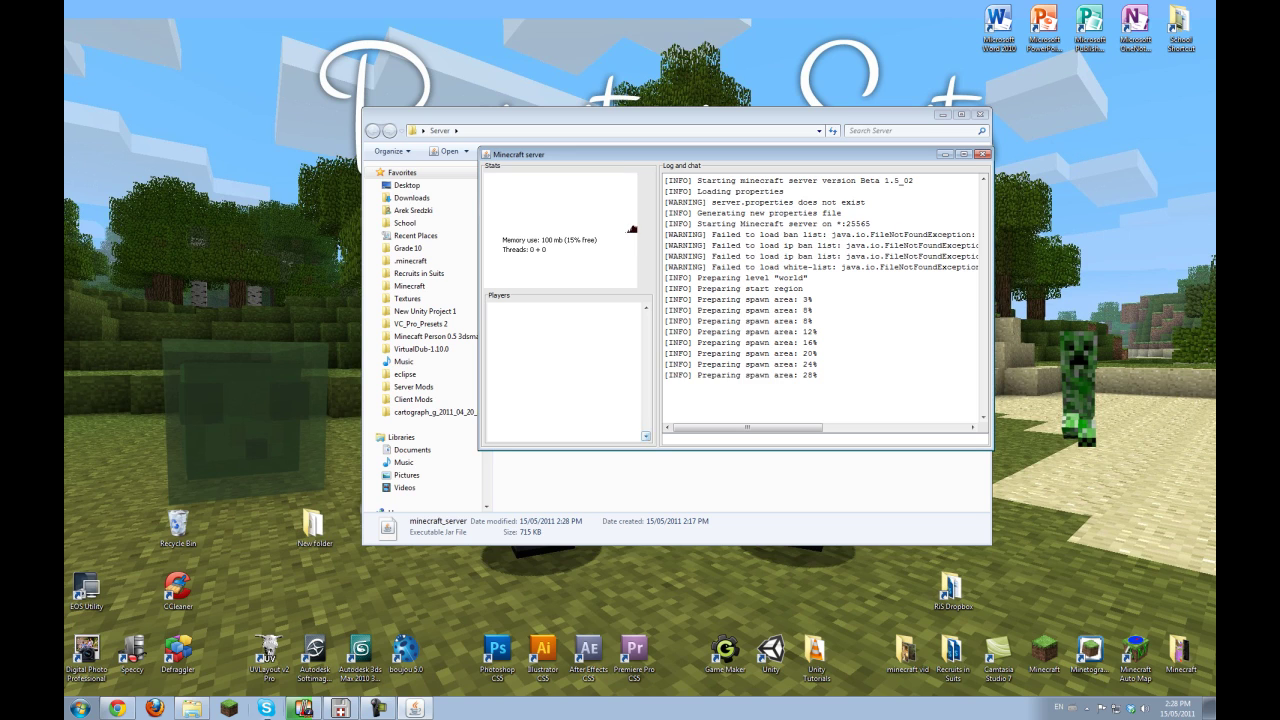
{"action": "left_click", "coordinate": [700, 372]}
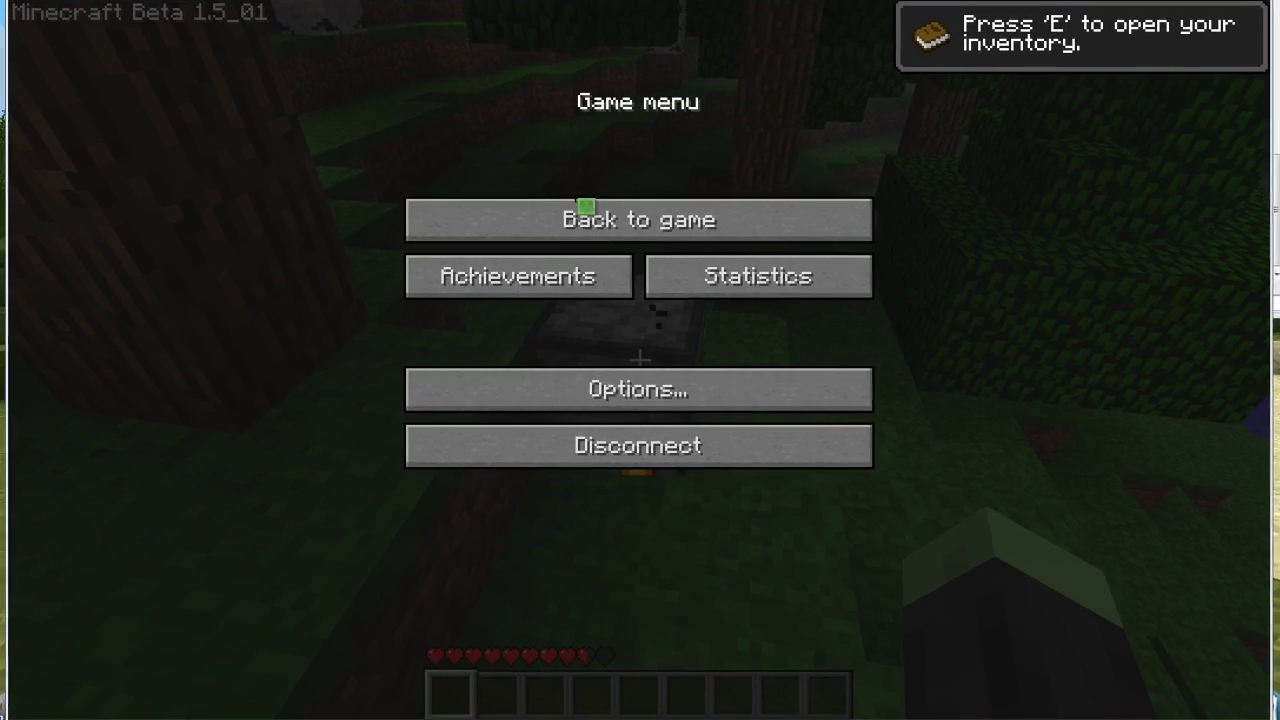
Return to the Minecraft game, open the furnace and put the stack of iron ingots in to smelt
{"action": "left_click", "coordinate": [600, 271]}
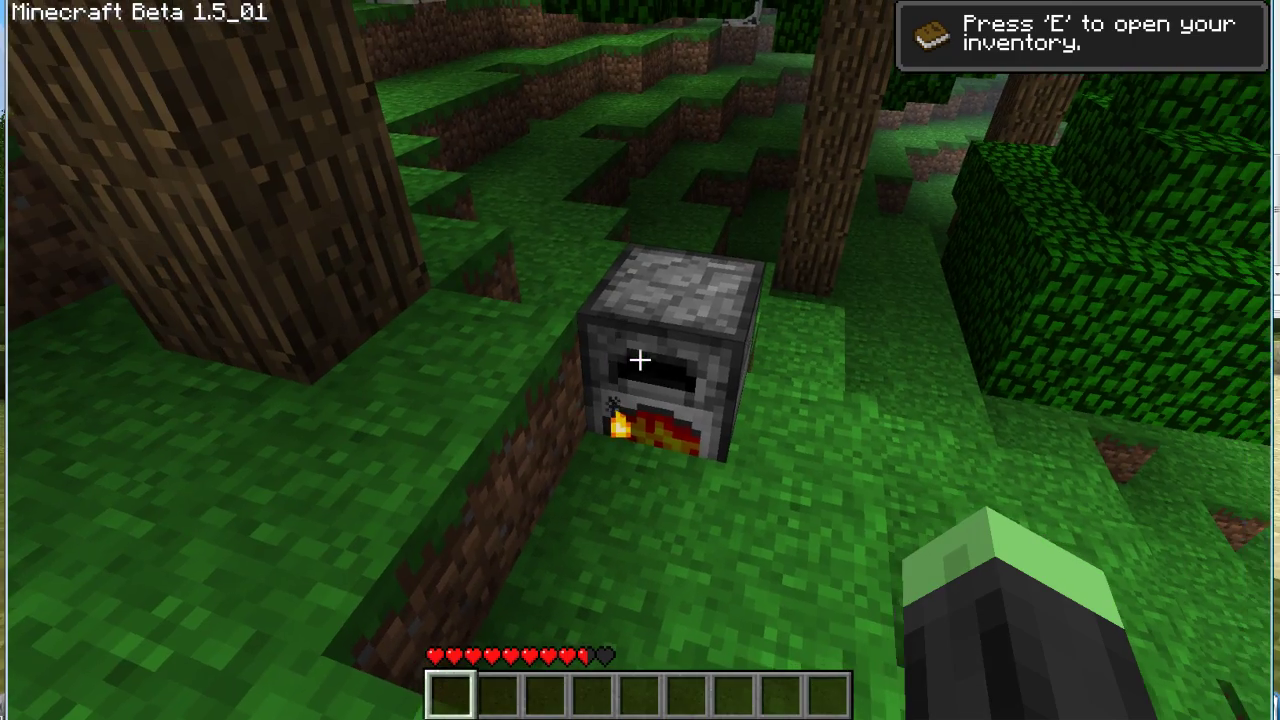
{"action": "right_click", "coordinate": [640, 360]}
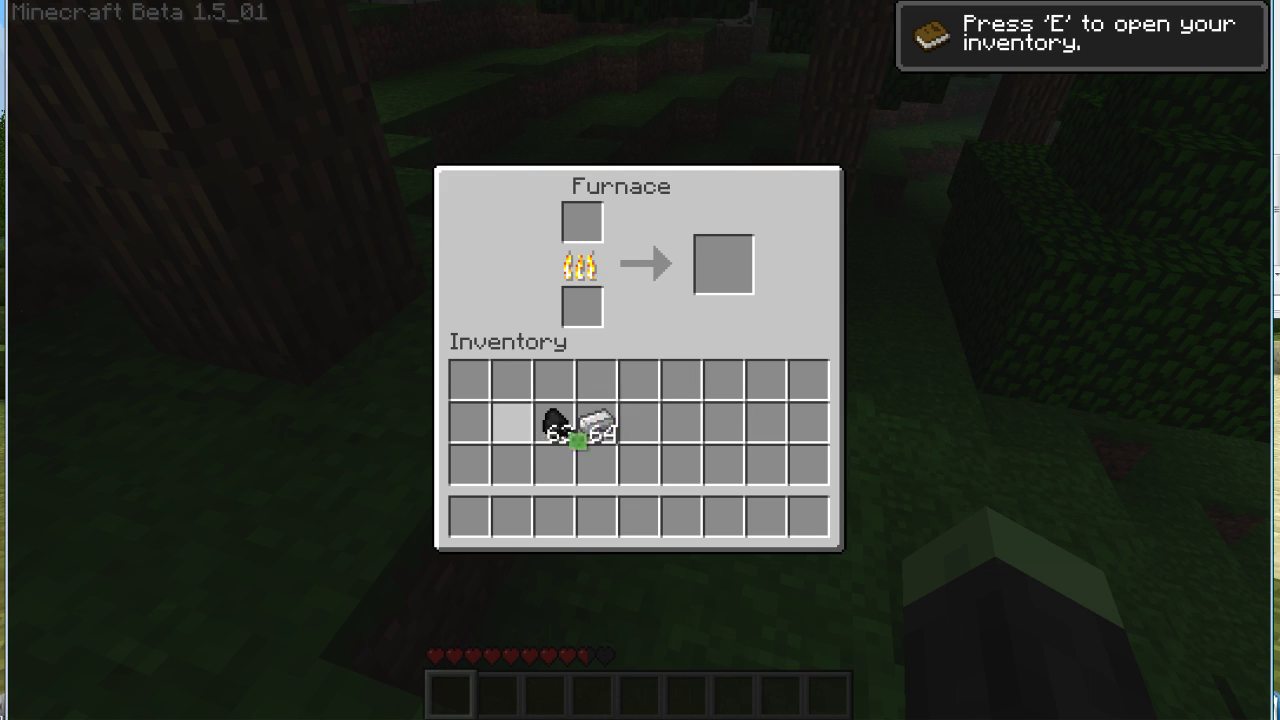
{"action": "left_click", "coordinate": [612, 420]}
{"action": "left_click", "coordinate": [588, 224]}
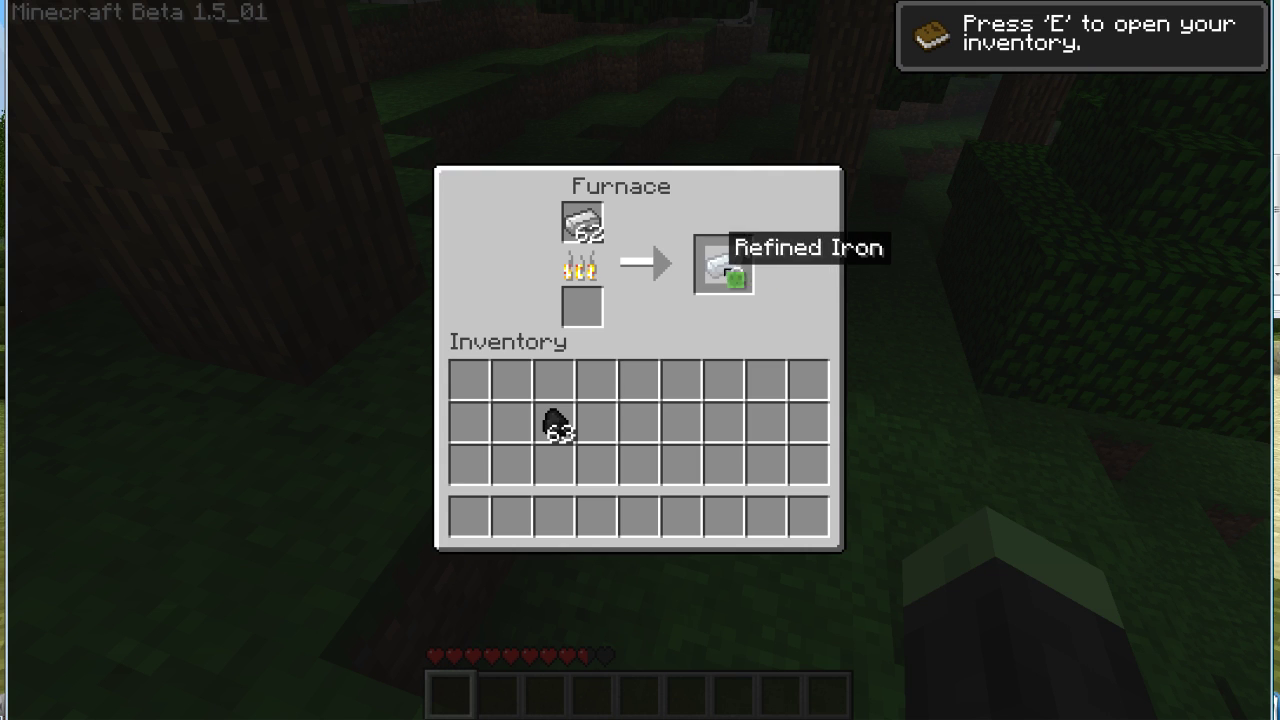
Move the finished Refined Iron from the furnace into the third hotbar slot and close the furnace
{"action": "left_click", "coordinate": [724, 266]}
{"action": "left_click", "coordinate": [558, 516]}
{"action": "key", "text": "Escape"}
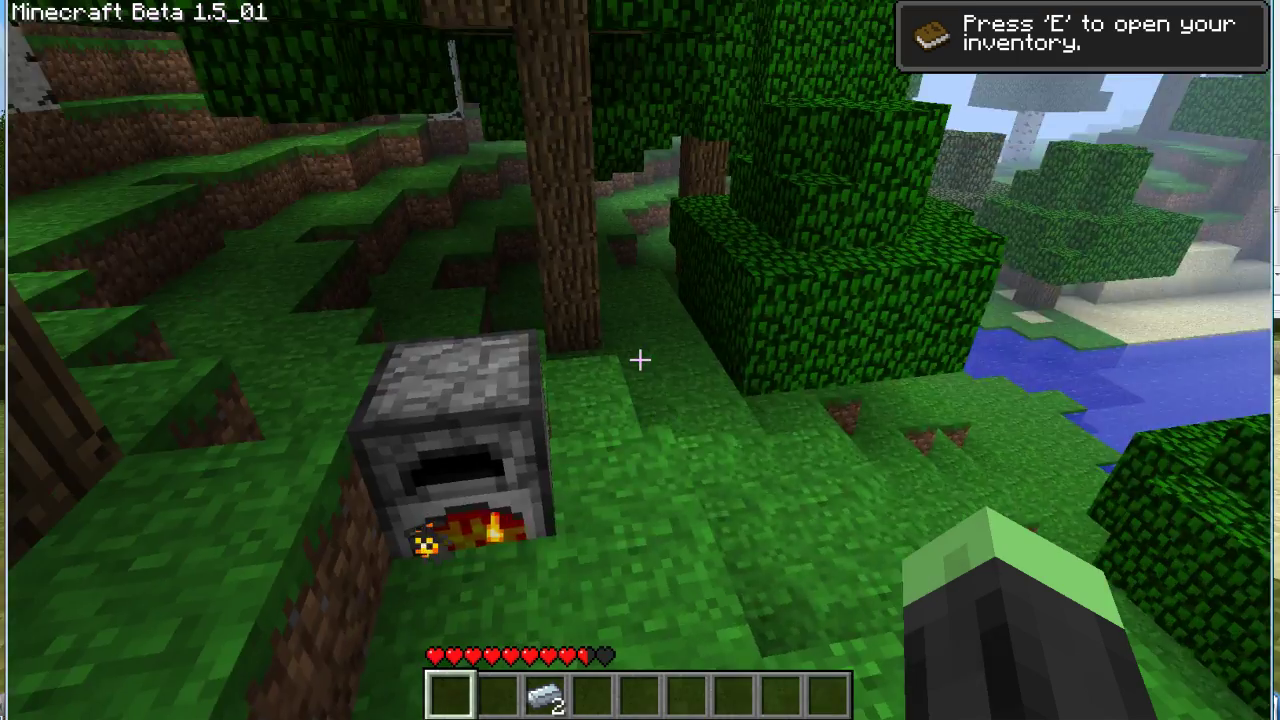
{"action": "key", "text": "t"}
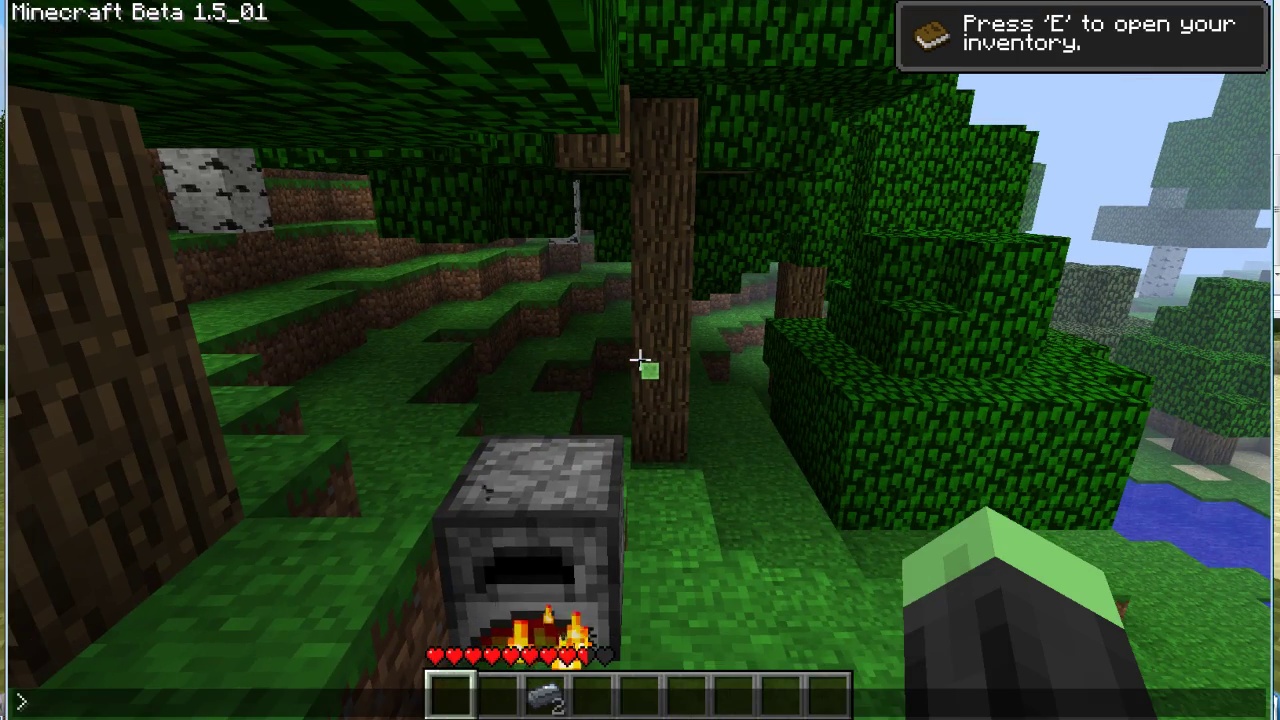
{"action": "key", "text": "Escape"}
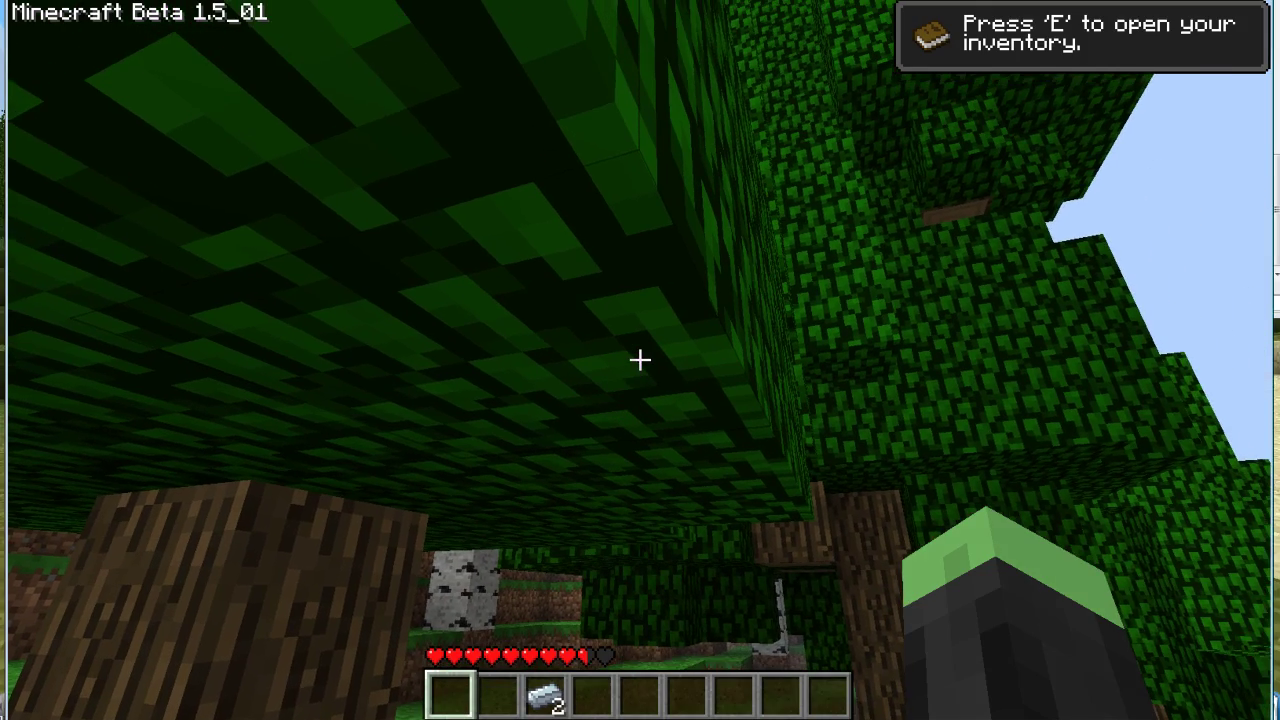
Hold the Refined Iron from the third hotbar slot, reopen the furnace and add its new Refined Iron to that stack
{"action": "key", "text": "3"}
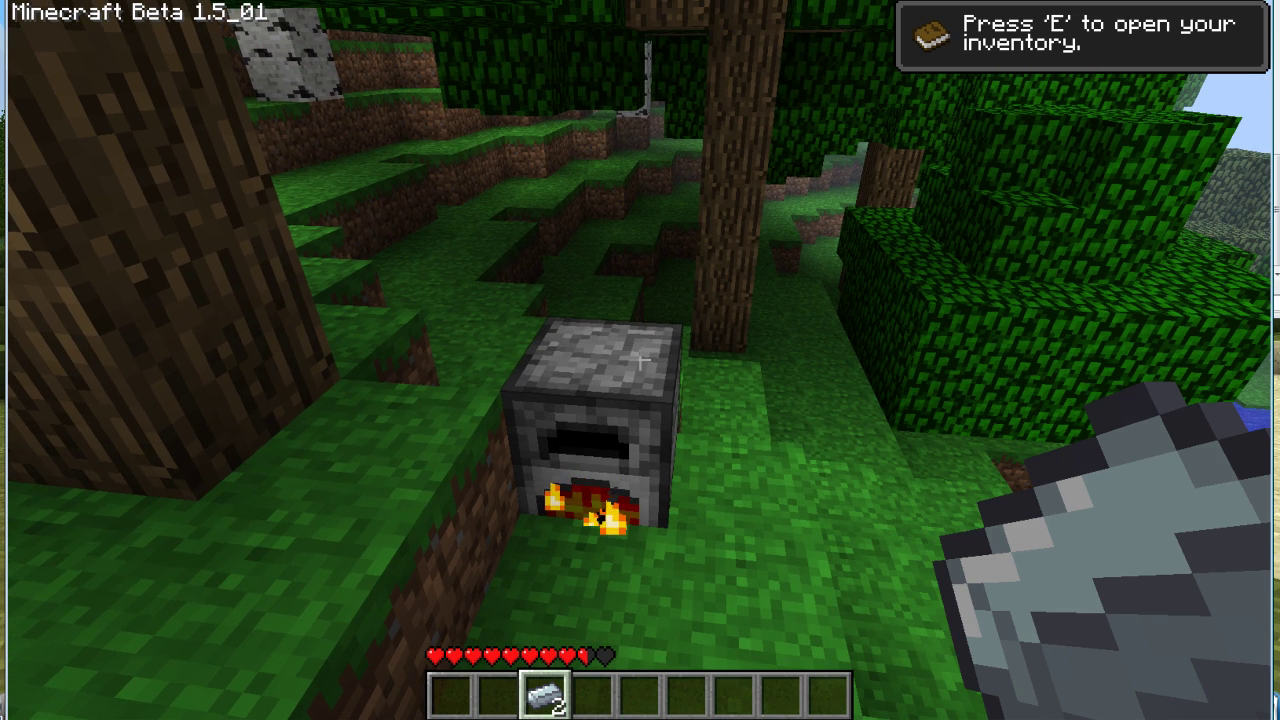
{"action": "right_click", "coordinate": [640, 360]}
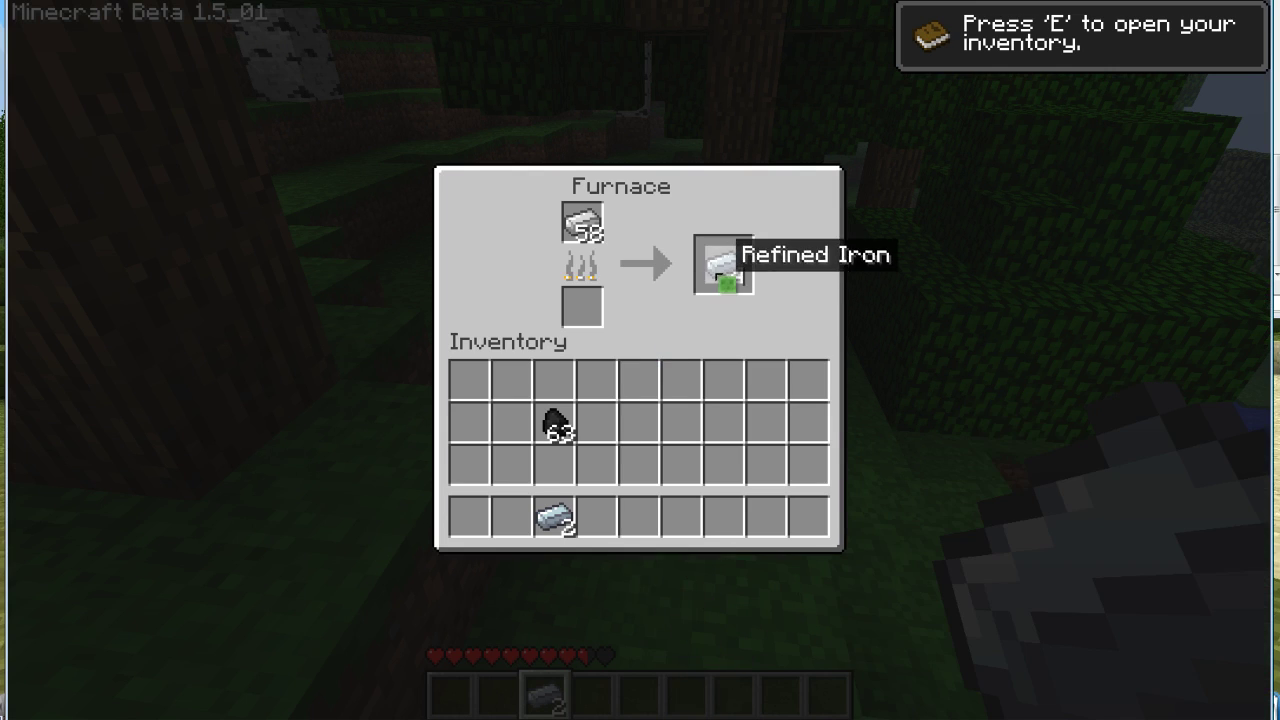
{"action": "left_click", "coordinate": [723, 266]}
{"action": "left_click", "coordinate": [560, 514]}
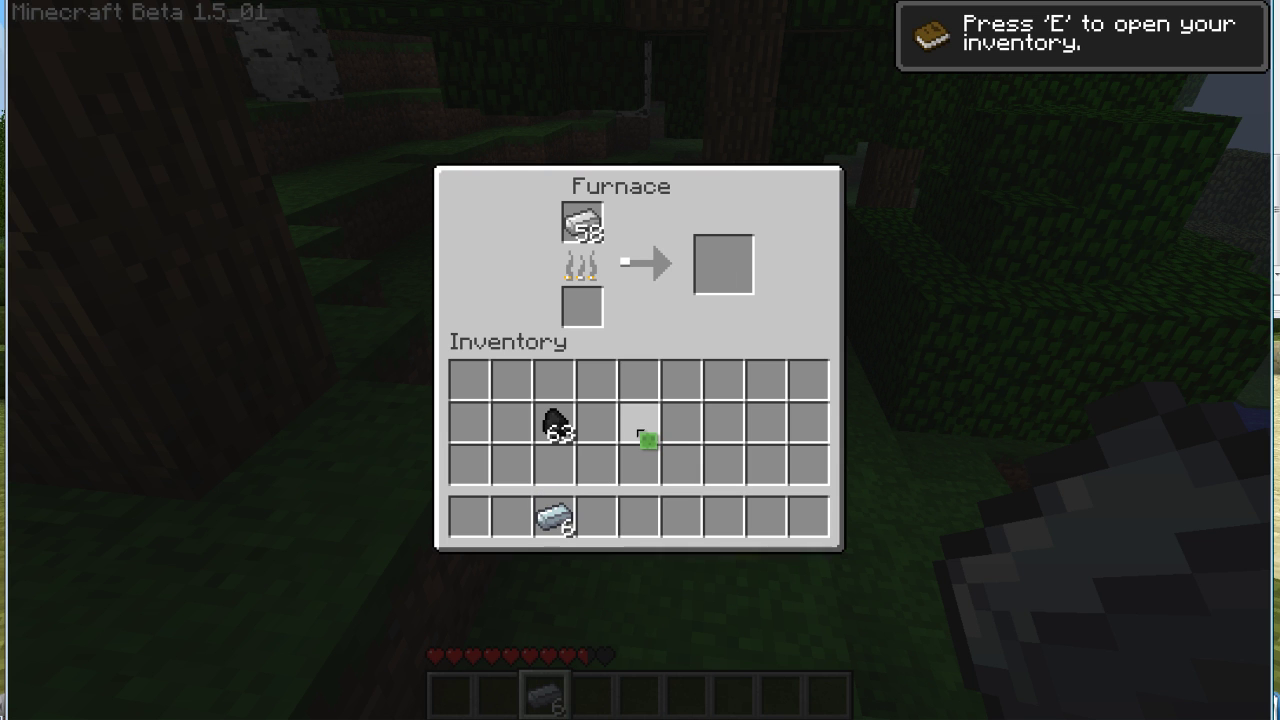